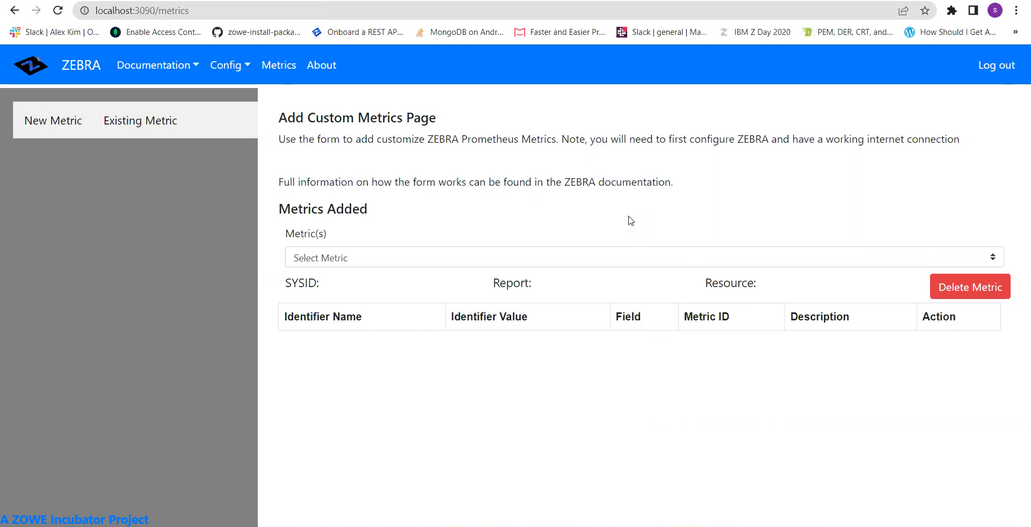
Review the create_metrics.md documentation on GitHub, covering metric terminology, identifier parameters, and how to create, view and delete metrics.
left_click(272, 0)
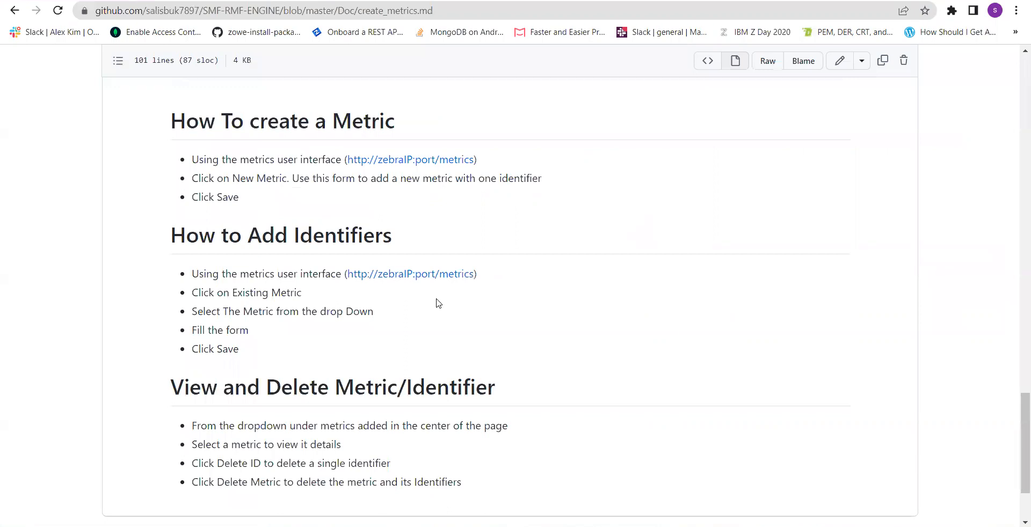
scroll(438, 304, "up", 20)
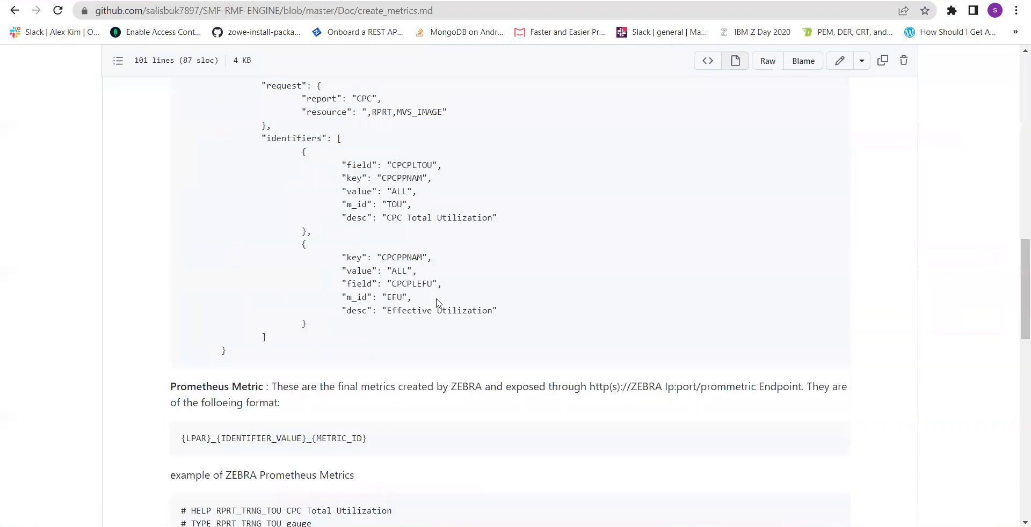
scroll(438, 303, "down", 1)
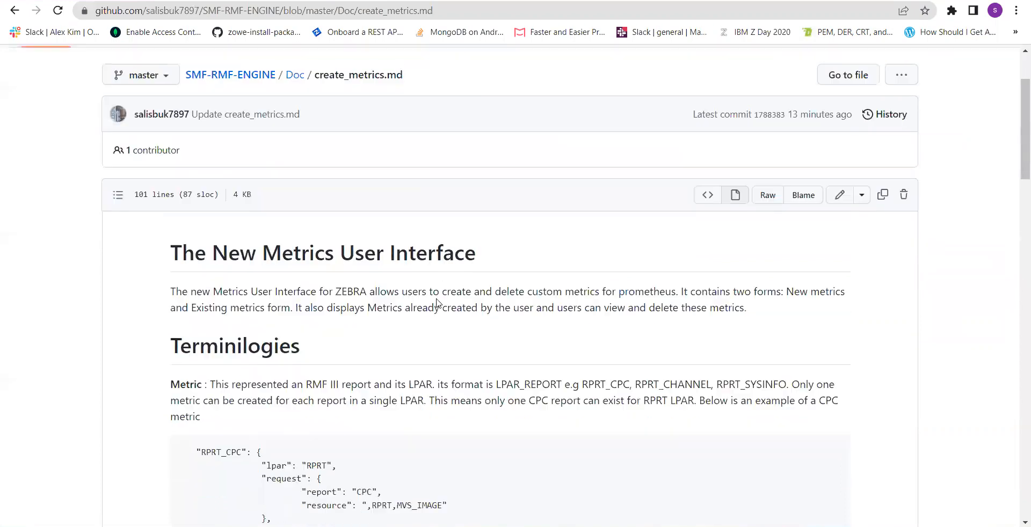
scroll(438, 304, "down", 4)
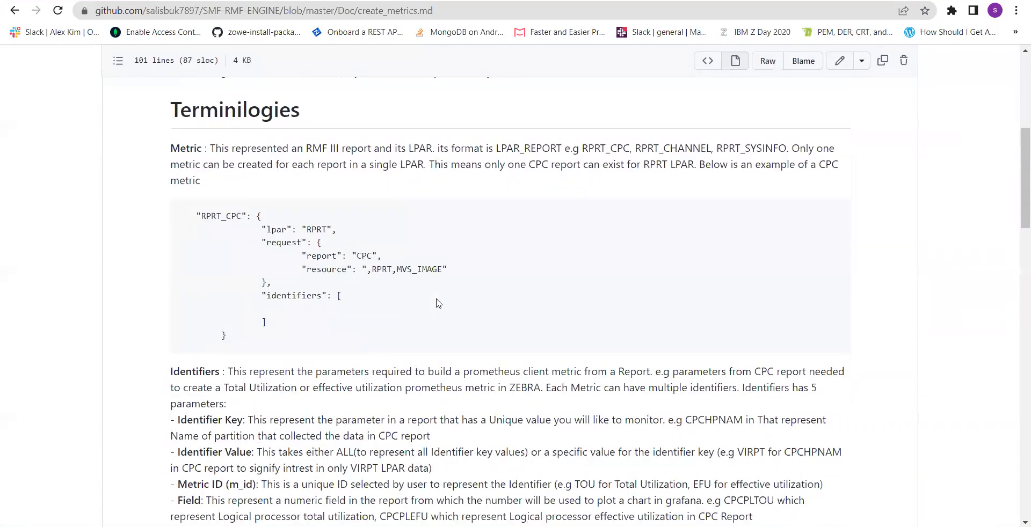
scroll(438, 304, "down", 5)
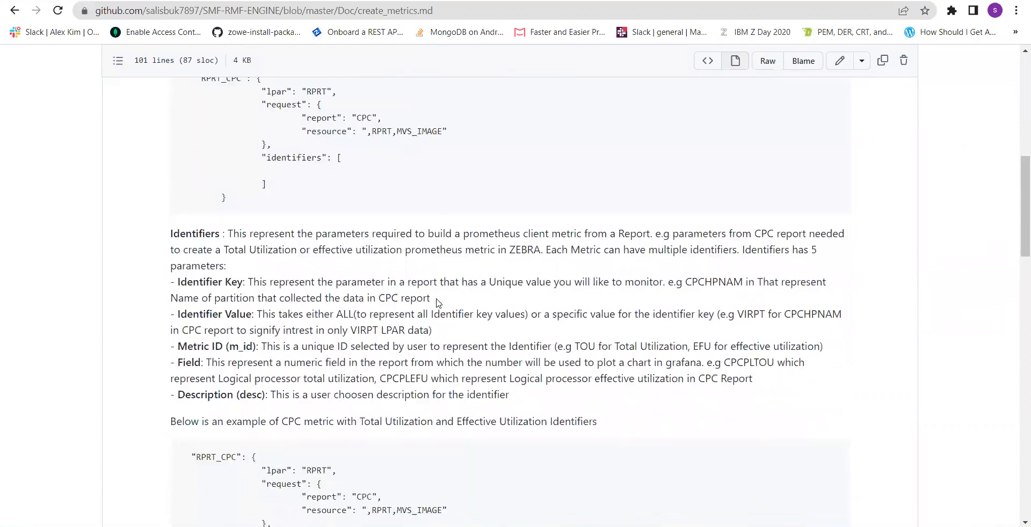
scroll(438, 304, "down", 8)
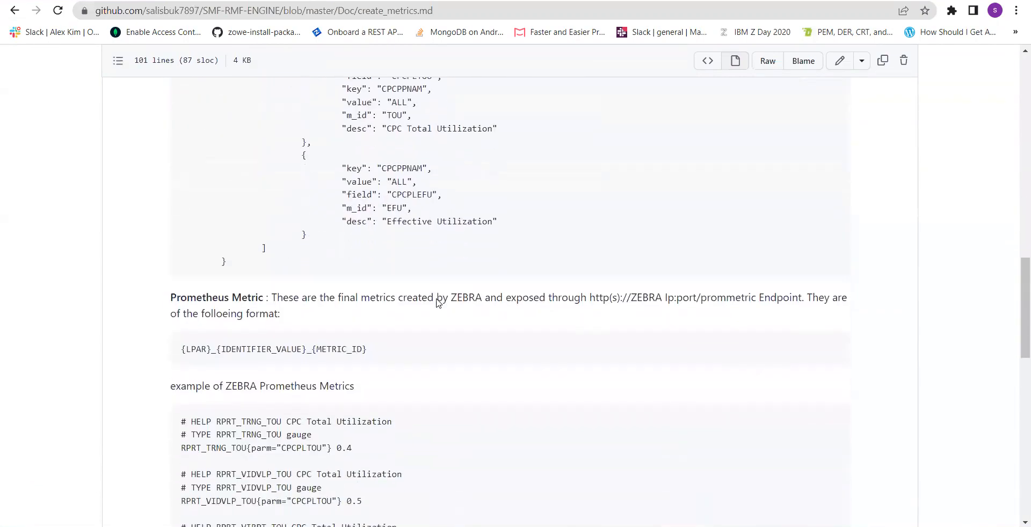
scroll(438, 304, "down", 10)
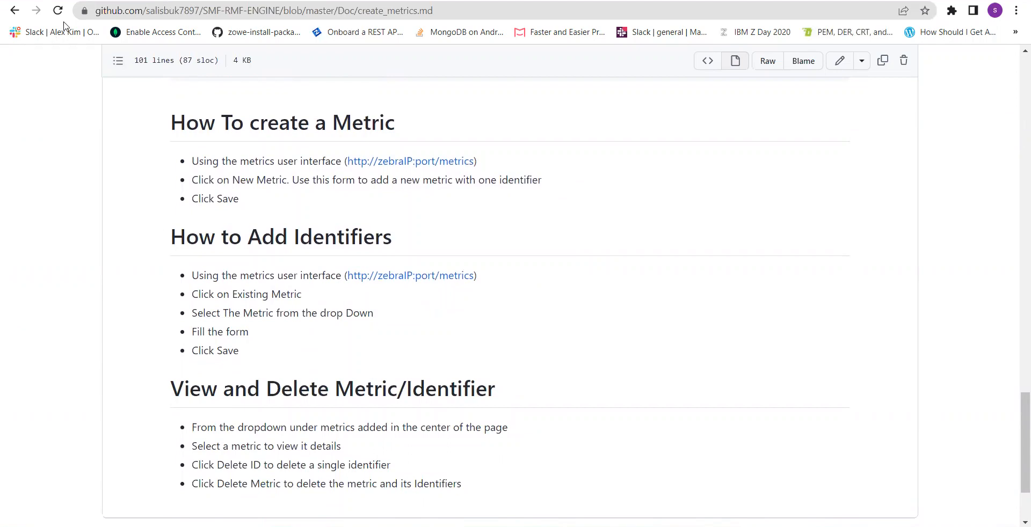
Return to the ZEBRA metrics page and start a new metric with SYSID RPRT and report CPC.
left_click(81, 0)
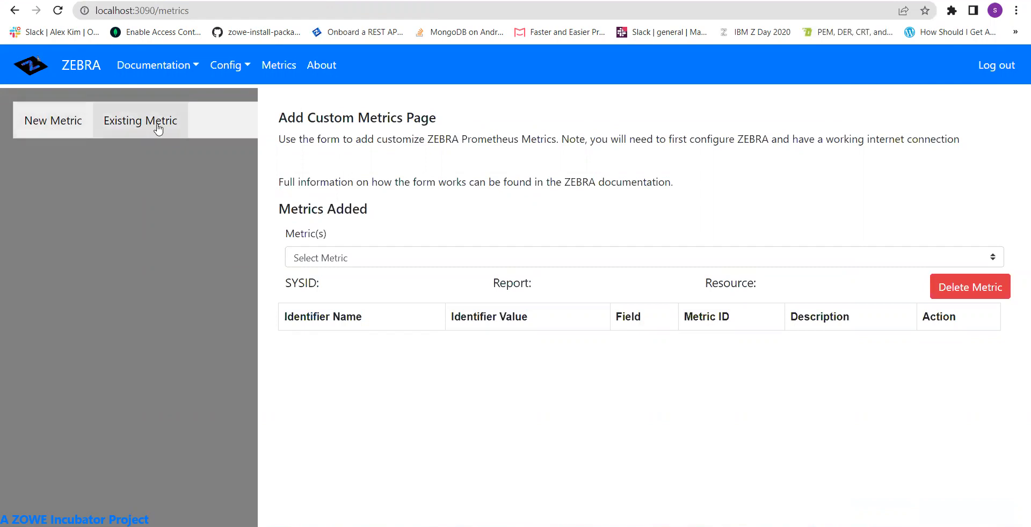
left_click(66, 125)
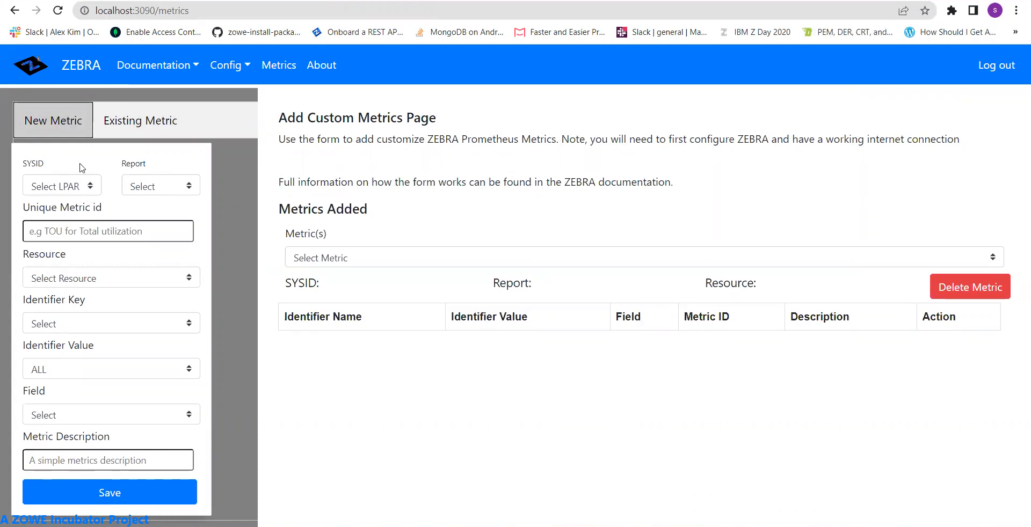
left_click(90, 187)
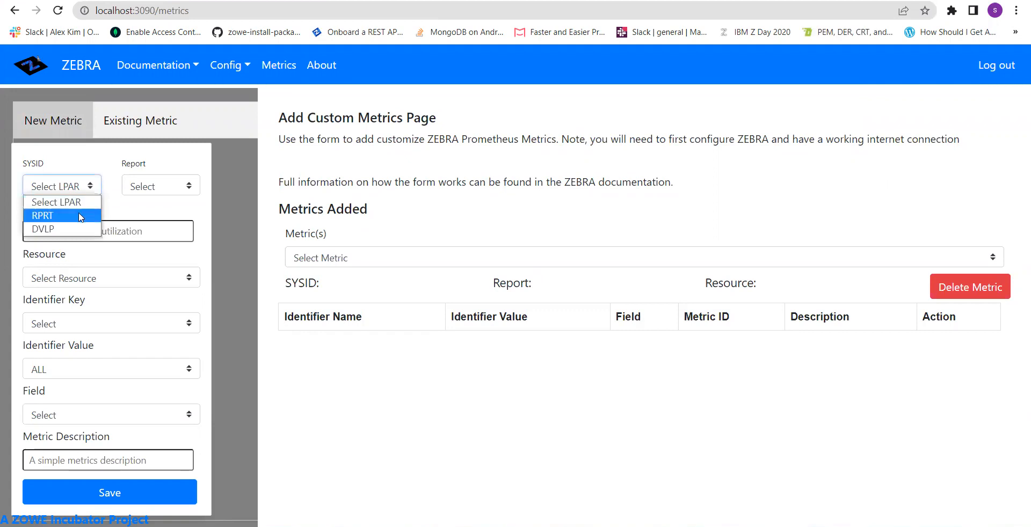
left_click(80, 215)
left_click(184, 186)
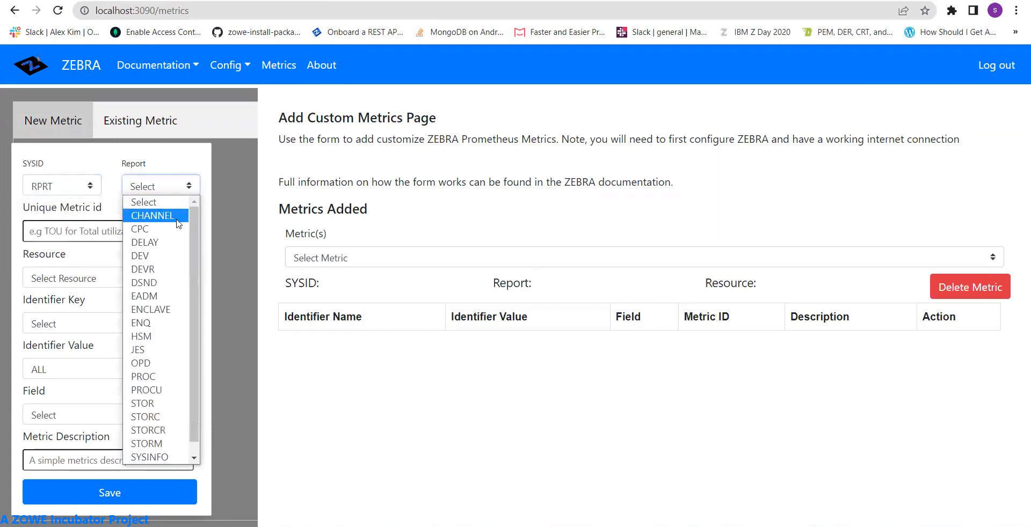
left_click(176, 229)
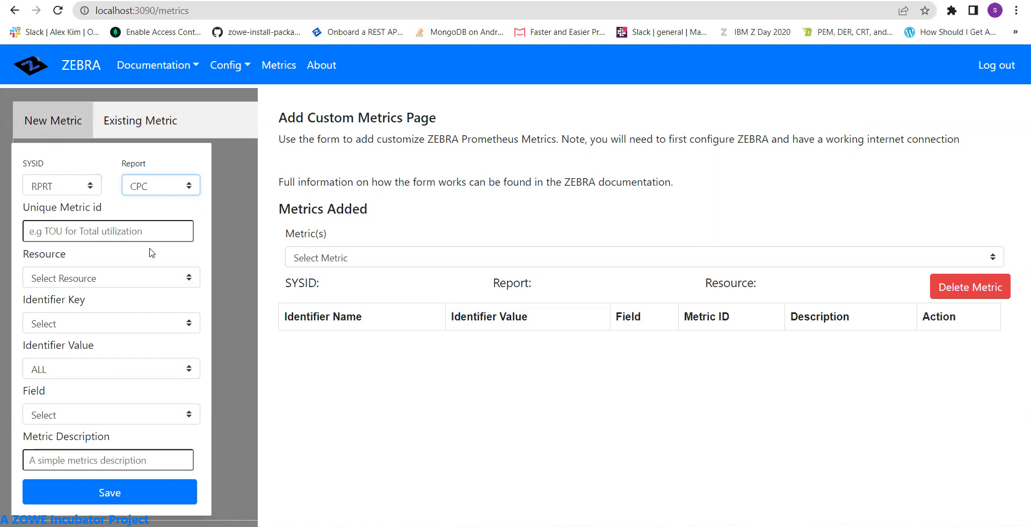
Set the new metric's unique metric id to TOU and its resource to ,RPRT,MVS_IMAGE.
left_click(143, 232)
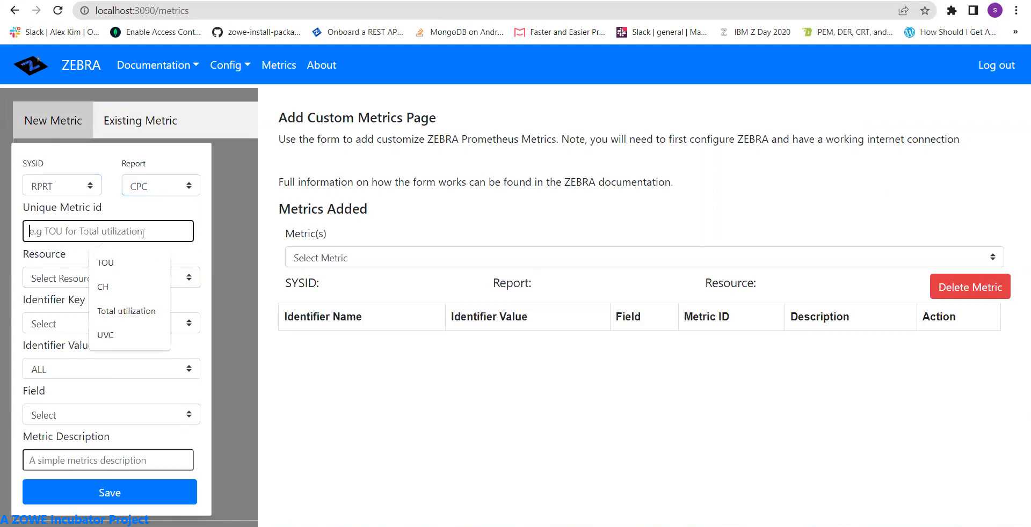
left_click(138, 262)
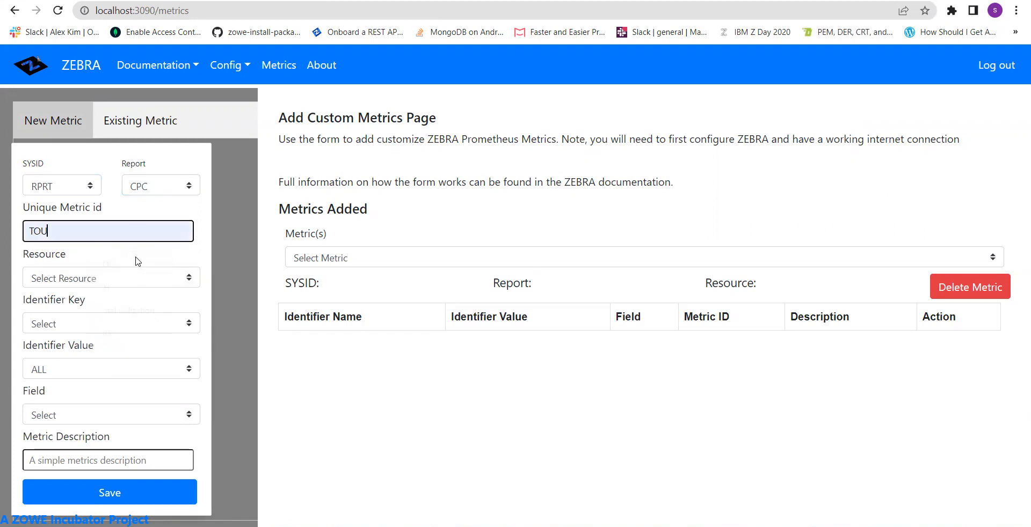
left_click(134, 276)
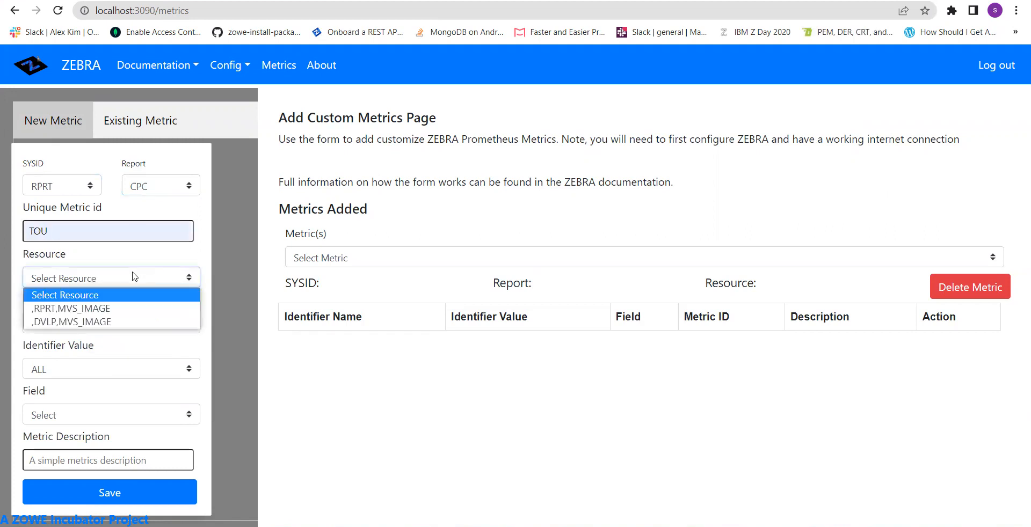
left_click(124, 308)
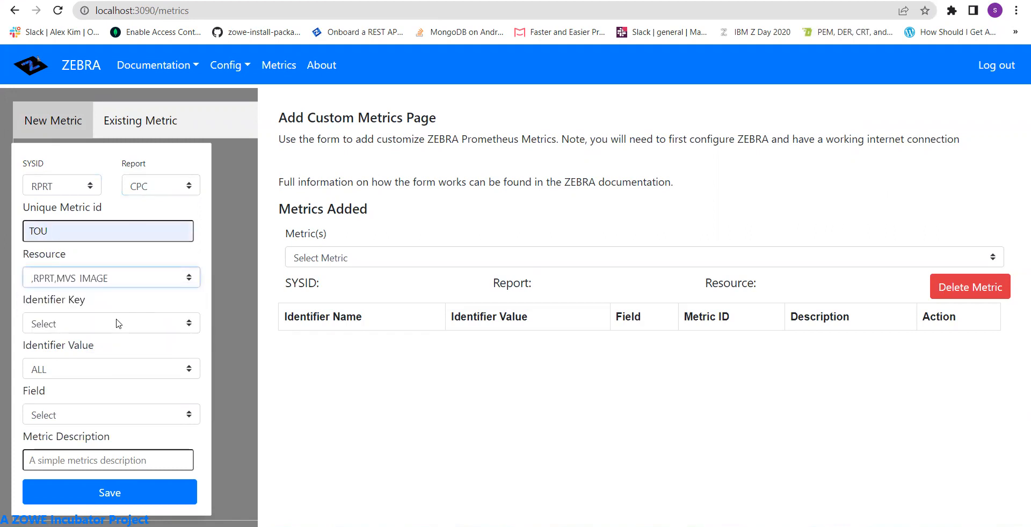
Set the new metric's identifier key to CPCPPNAM, identifier value to ALL and field to CPCPLTOU.
left_click(118, 322)
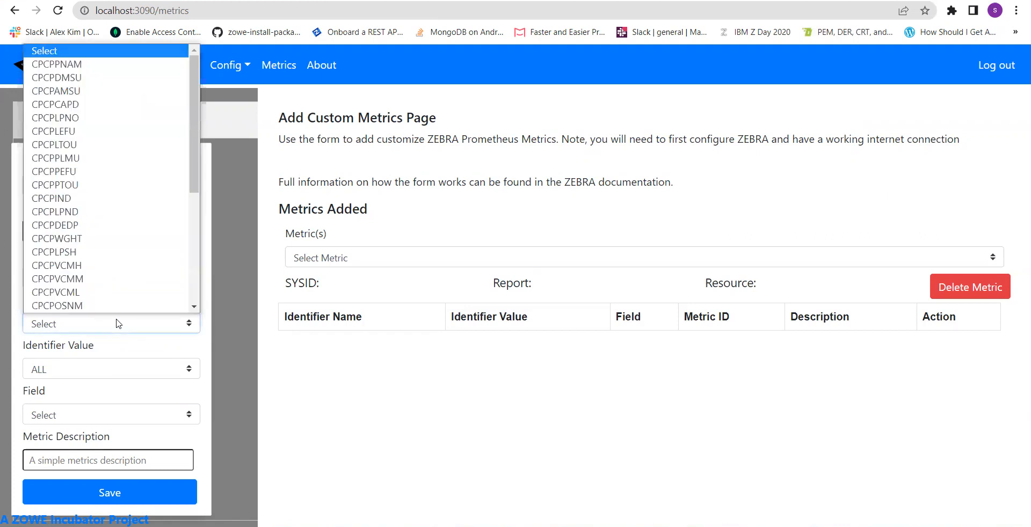
left_click(151, 53)
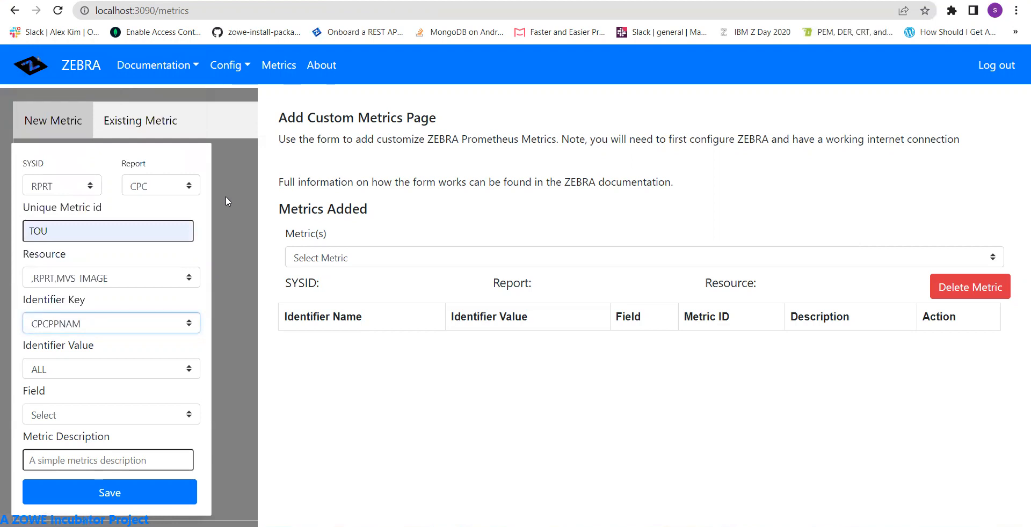
left_click(113, 369)
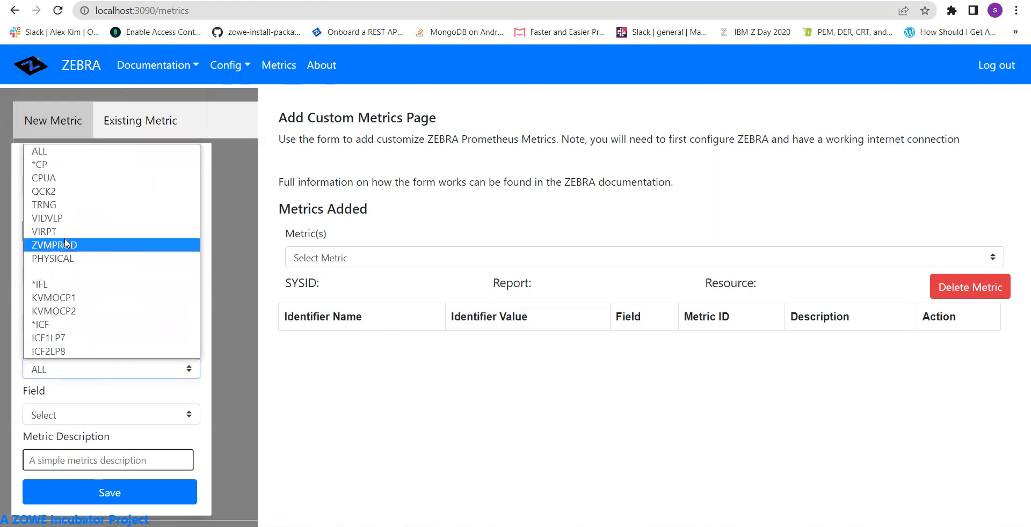
left_click(59, 153)
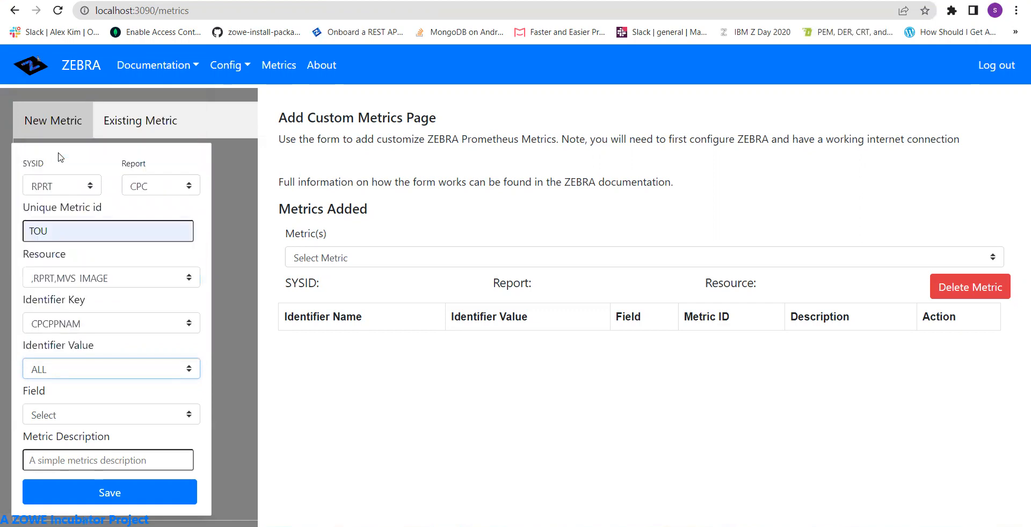
left_click(69, 420)
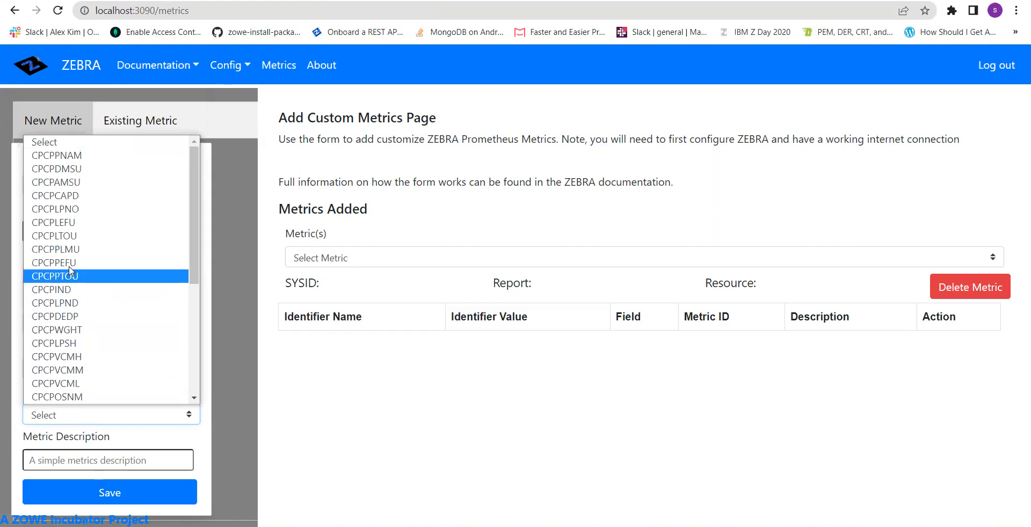
left_click(63, 237)
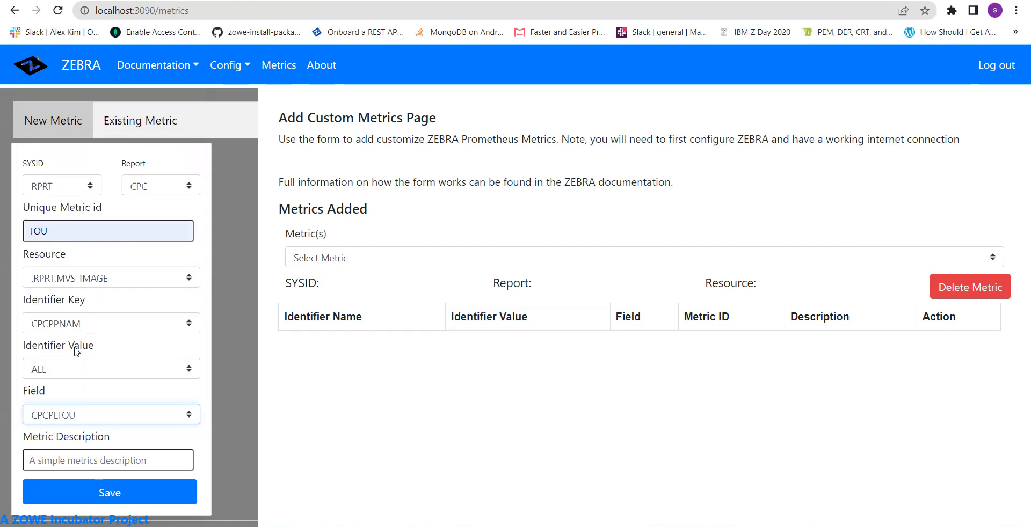
Describe the new metric as "CPC Total Utilization" and save it, acknowledging the message.
left_click(94, 456)
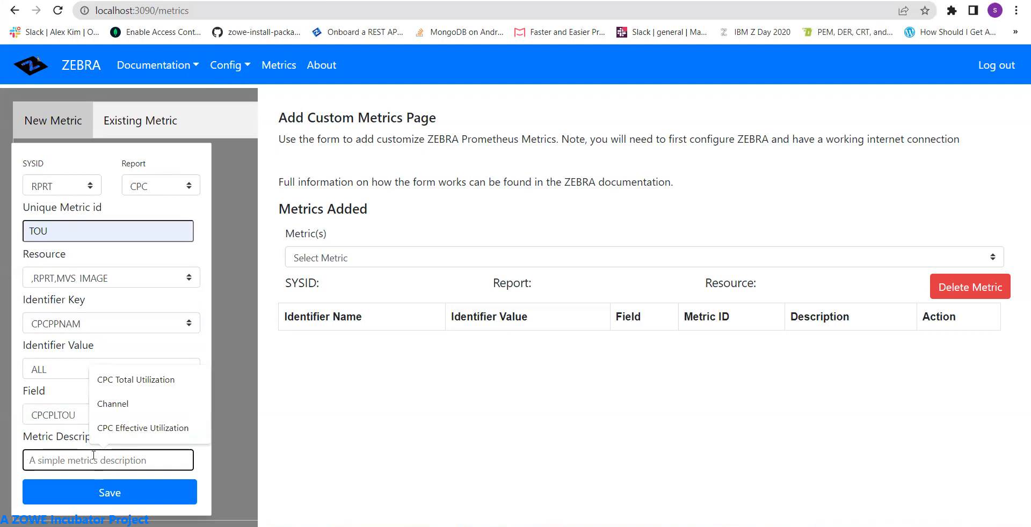
left_click(162, 388)
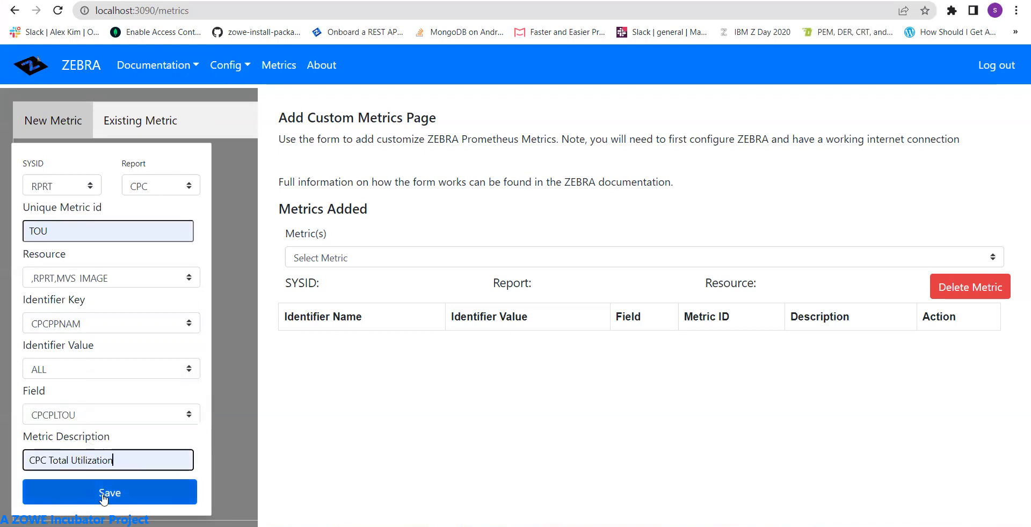
left_click(103, 499)
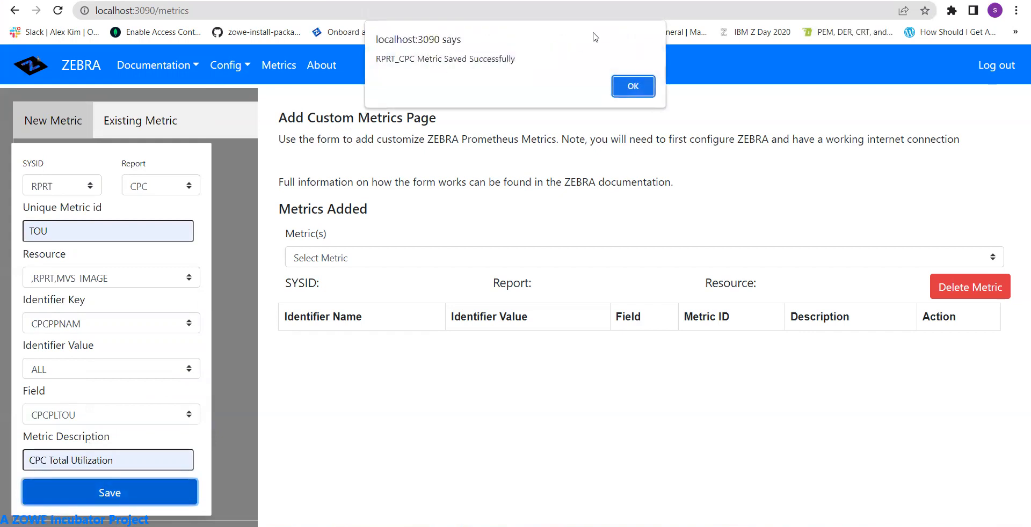
left_click(630, 85)
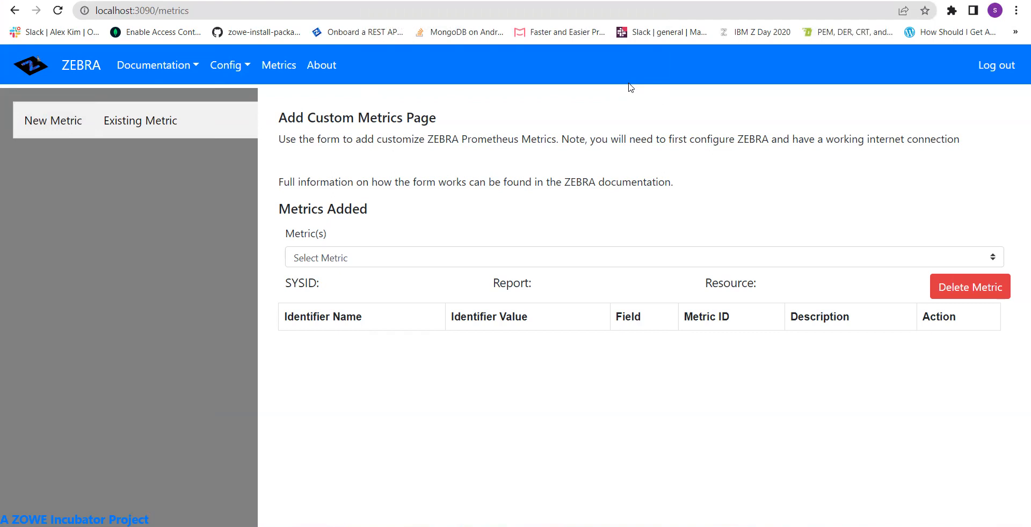
Start adding an identifier to the existing RPRT_CPC metric with the unique metric id EFU.
left_click(150, 125)
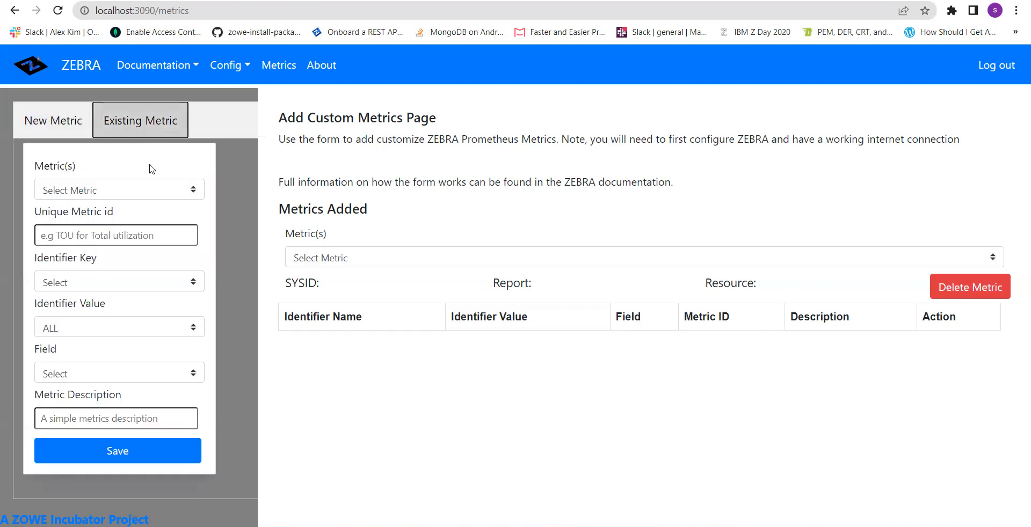
left_click(153, 189)
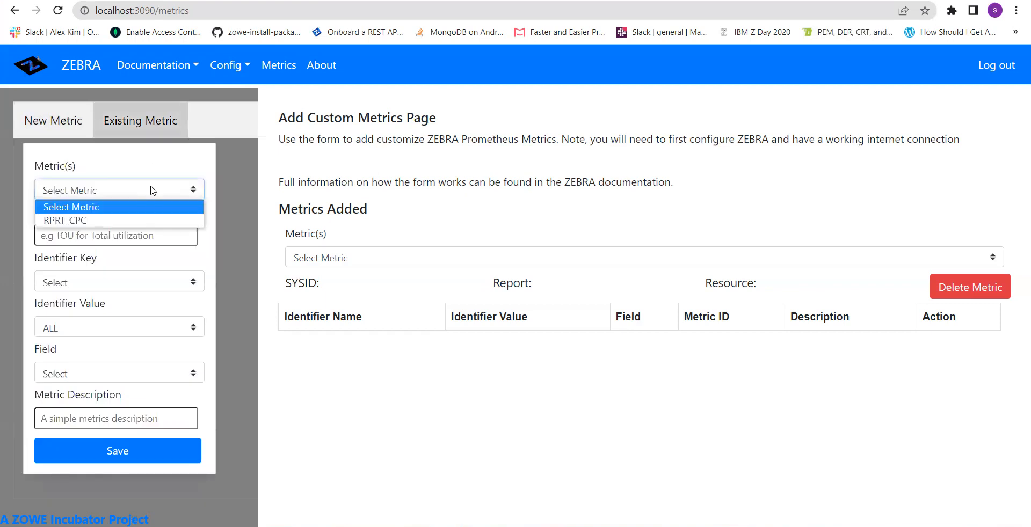
left_click(85, 221)
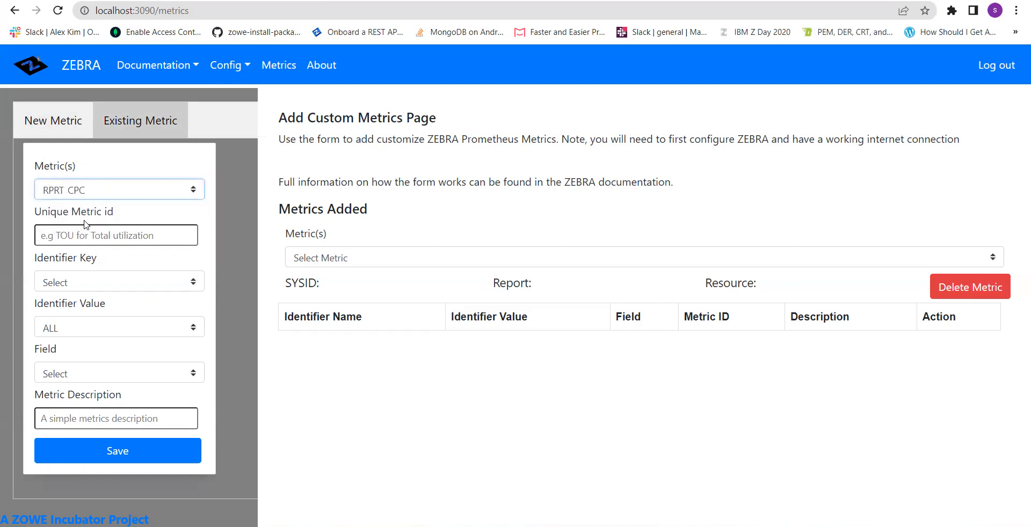
left_click(90, 235)
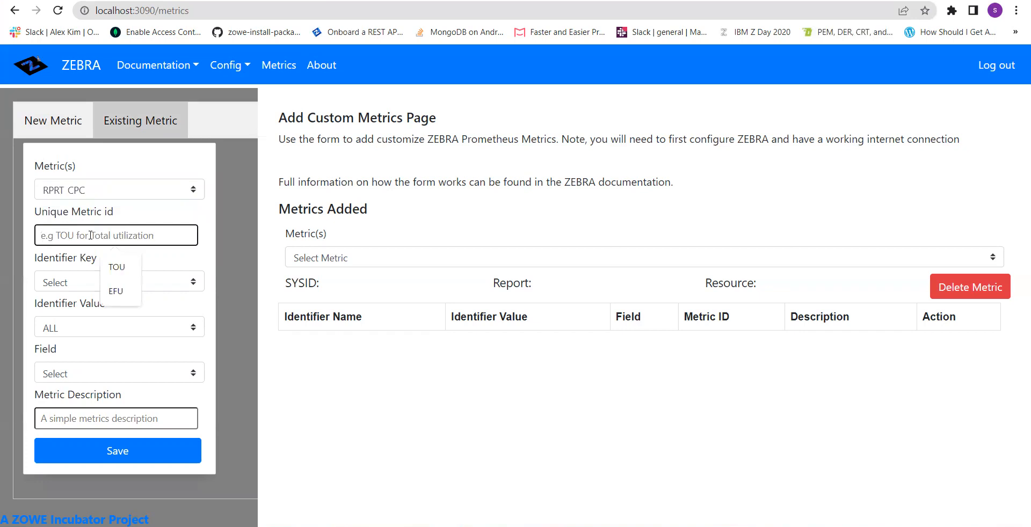
left_click(116, 291)
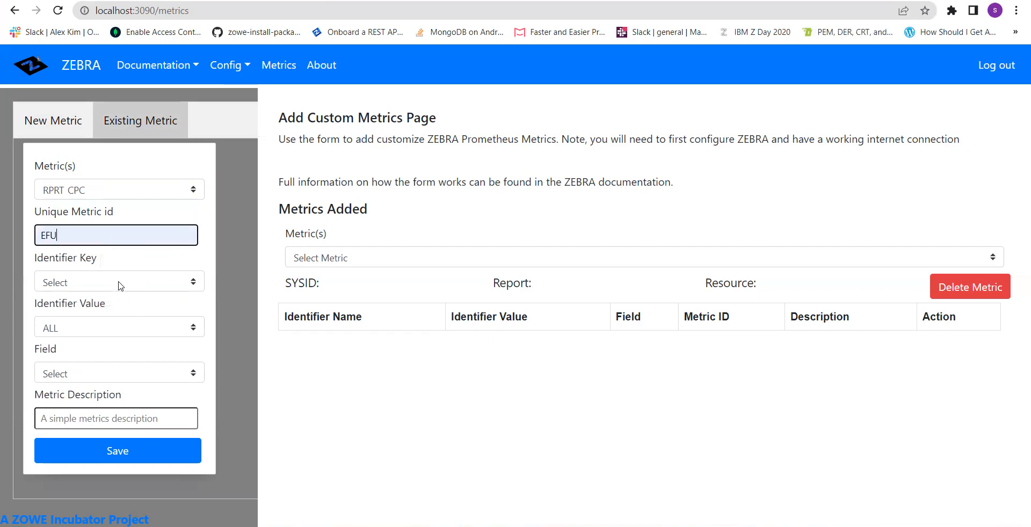
Set the EFU identifier's key to CPCPPNAM and its identifier value to ALL.
left_click(120, 286)
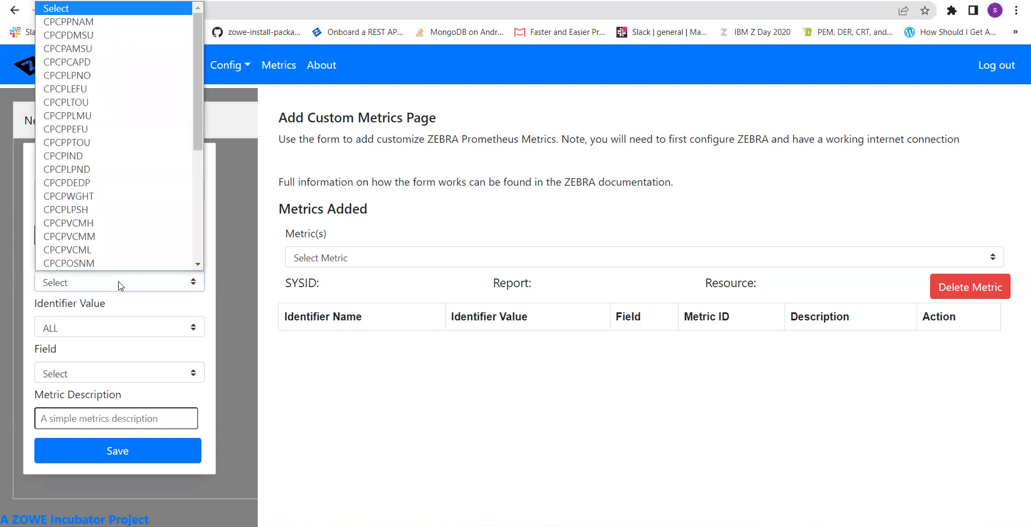
left_click(86, 23)
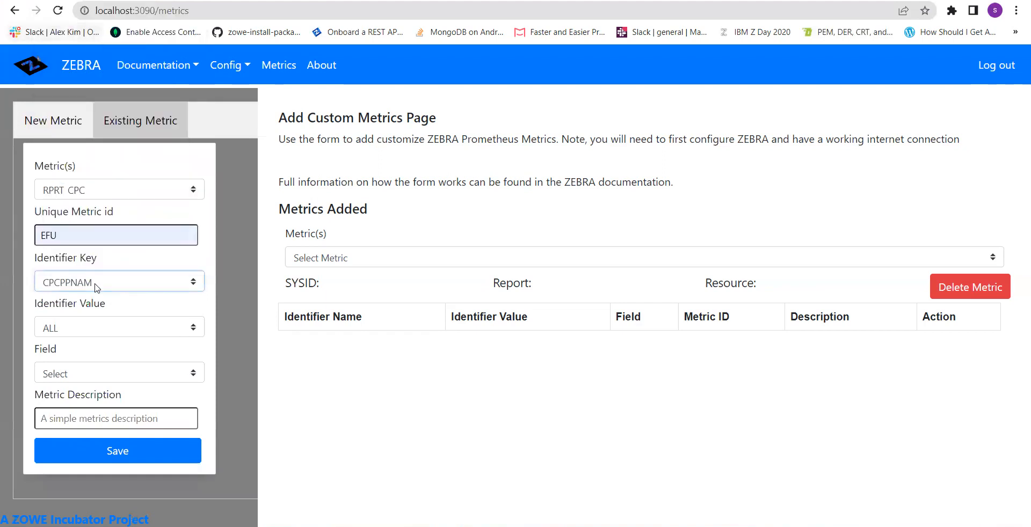
left_click(98, 334)
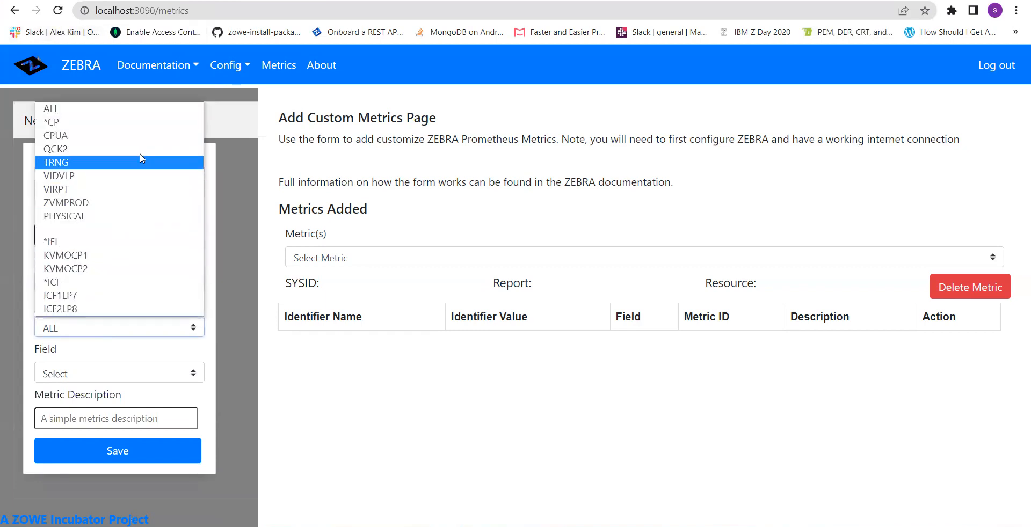
left_click(167, 115)
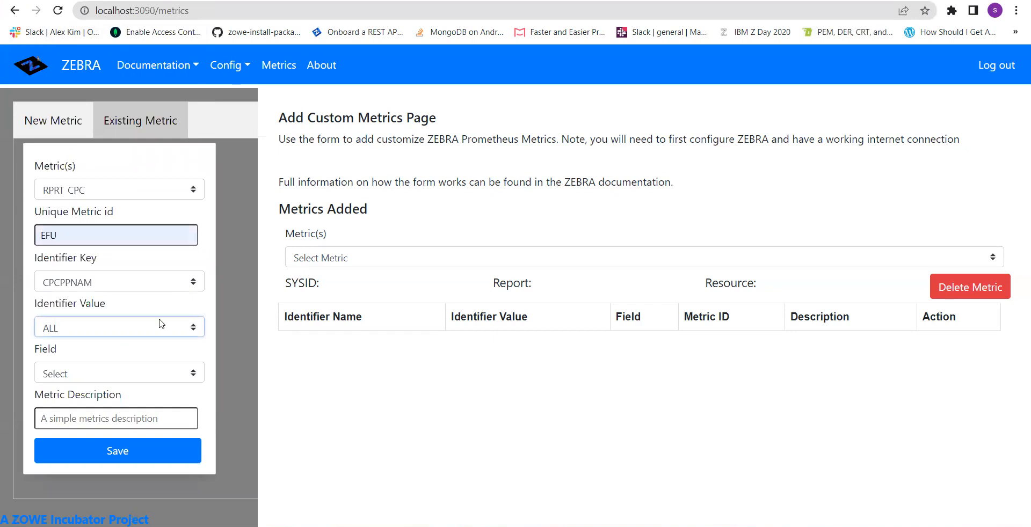
Set the EFU identifier's field to CPCPLEFU.
left_click(164, 377)
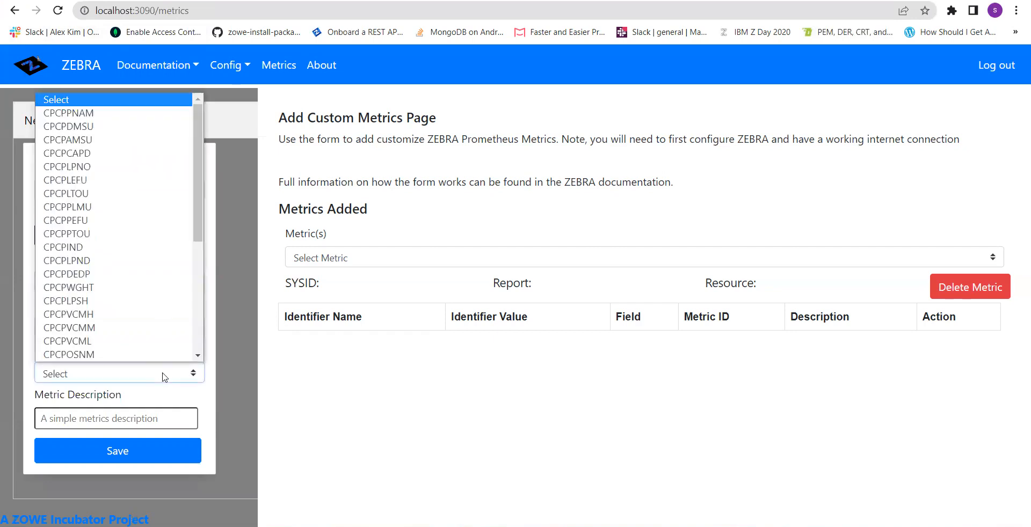
scroll(166, 352, "down", 1)
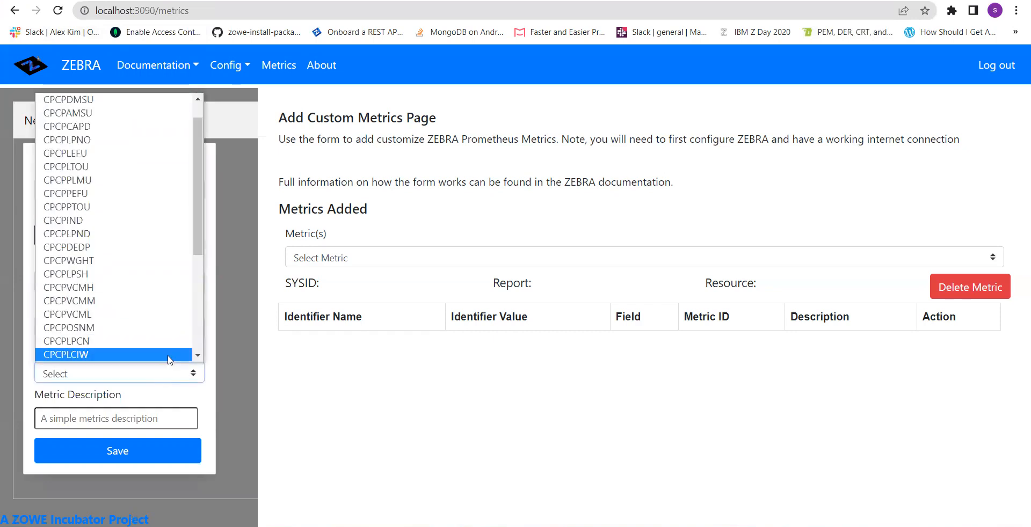
left_click(105, 154)
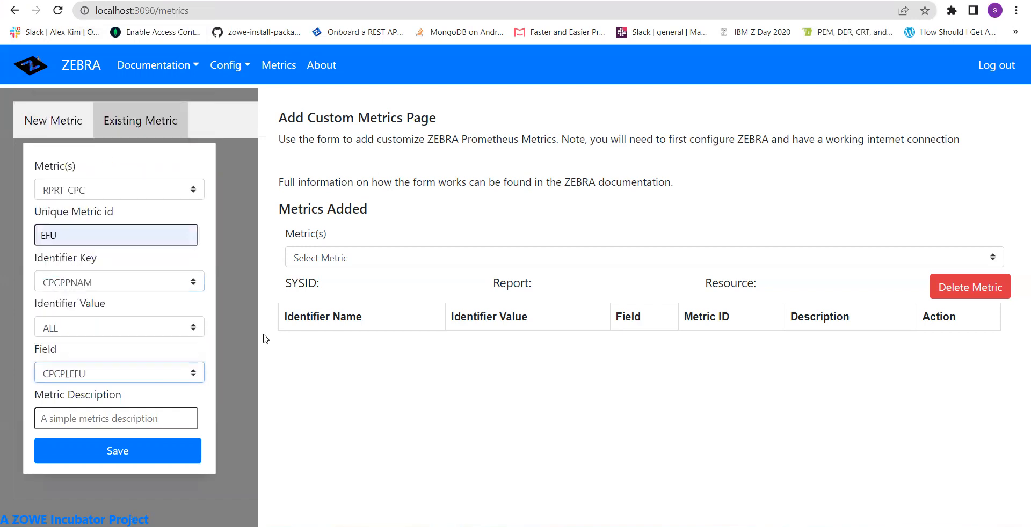
Describe the EFU identifier as "Effective Utilization" and save it, acknowledging the message.
left_click(118, 419)
left_click(144, 474)
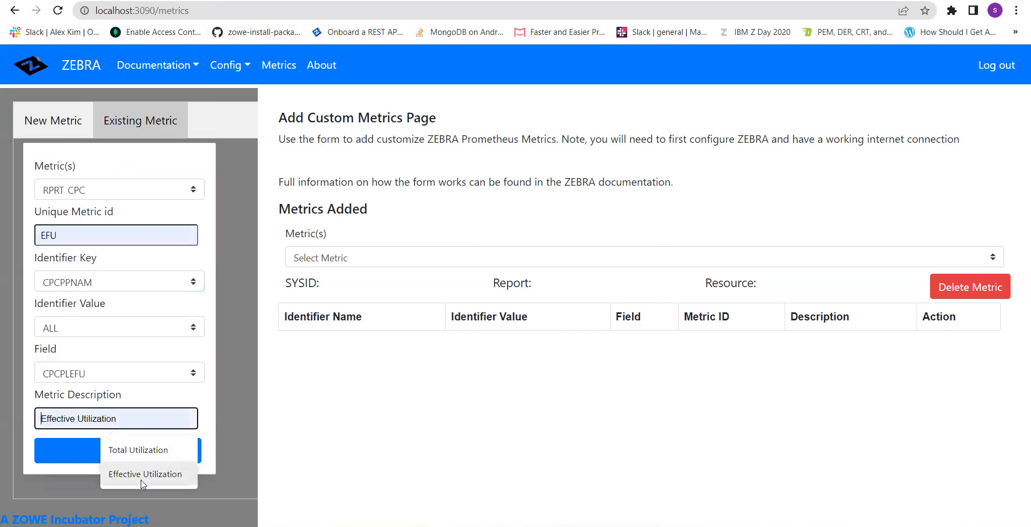
left_click(144, 478)
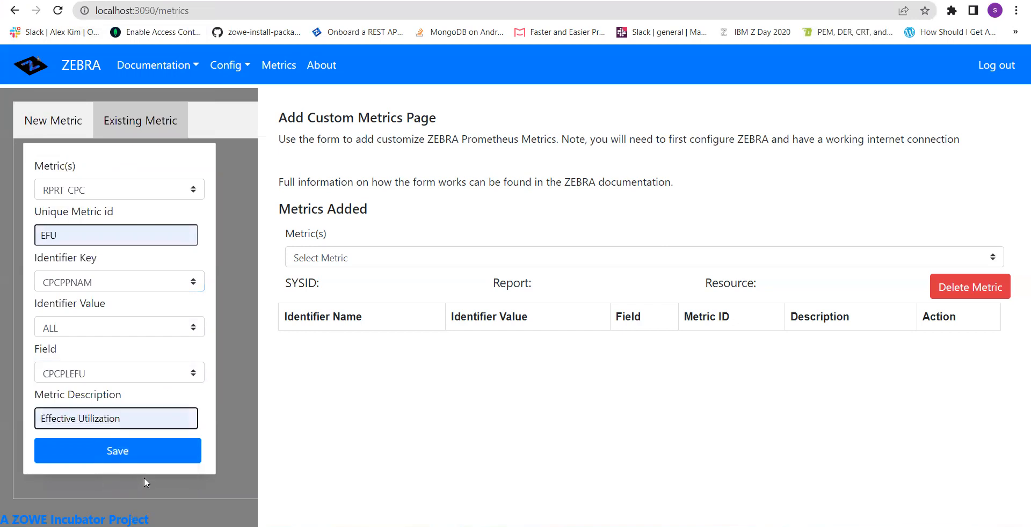
left_click(131, 460)
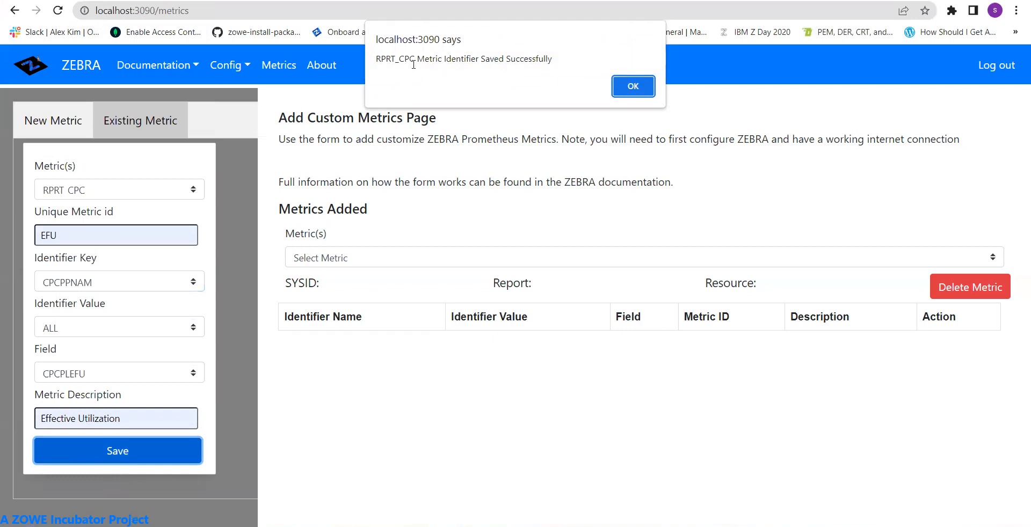
left_click(618, 84)
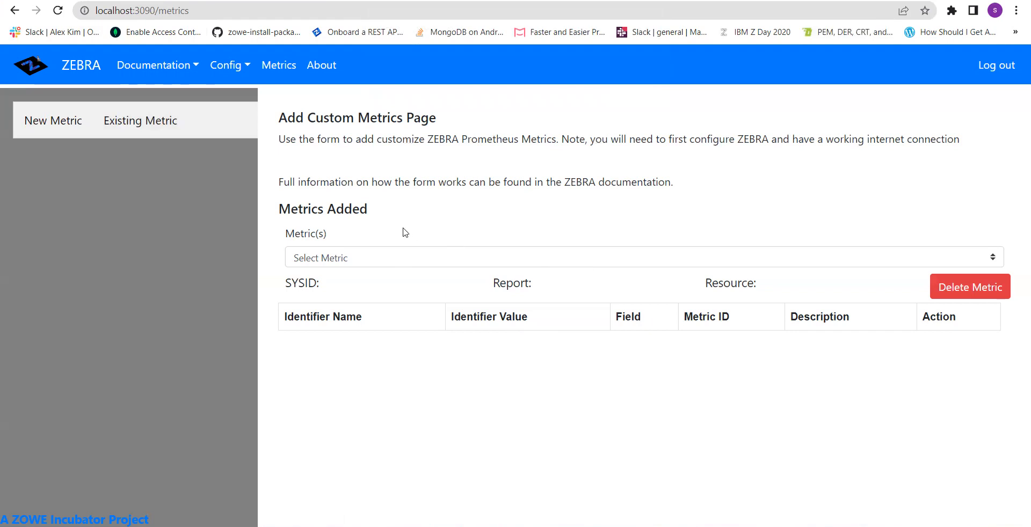
Display the details and identifiers of the RPRT_CPC metric among the added metrics.
left_click(373, 259)
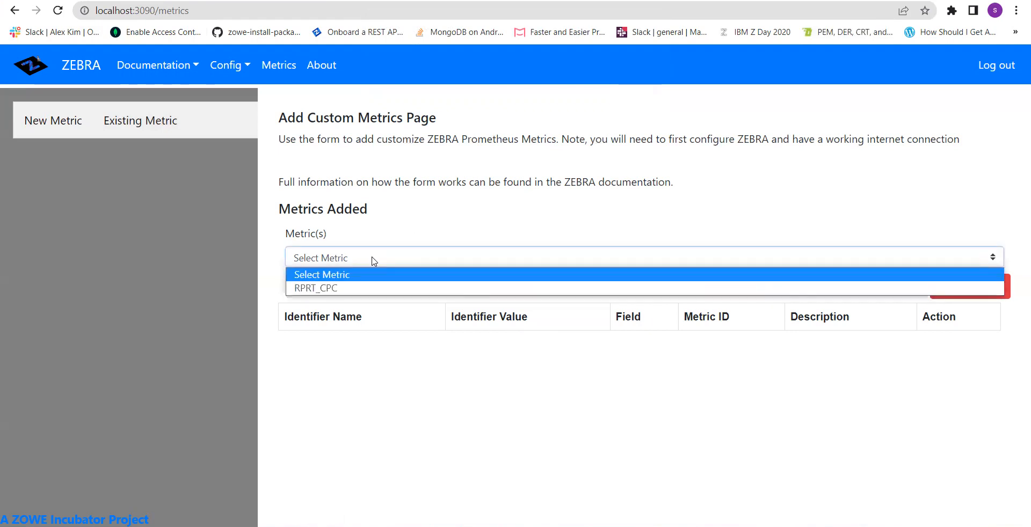
left_click(367, 288)
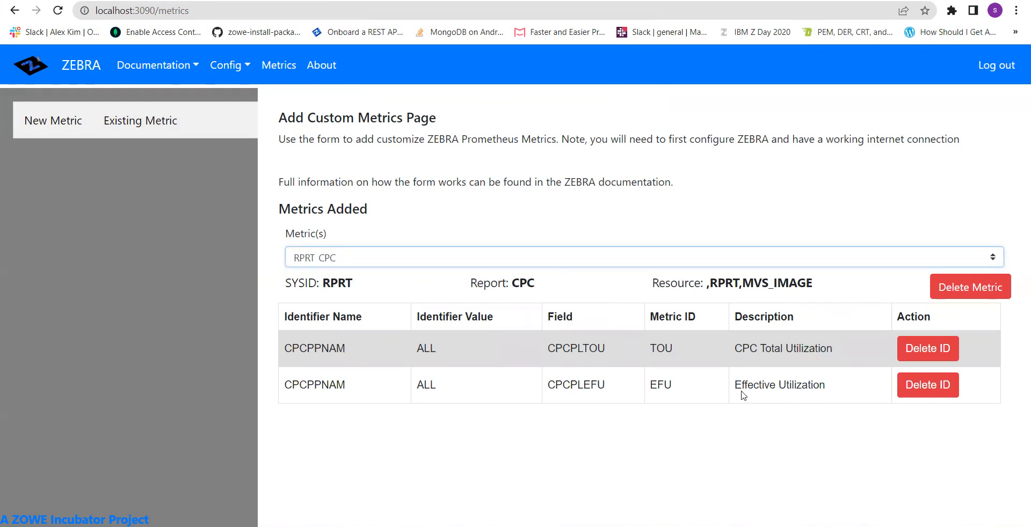
Open localhost:3090/metrics and log in with the prefilled credentials.
type("r")
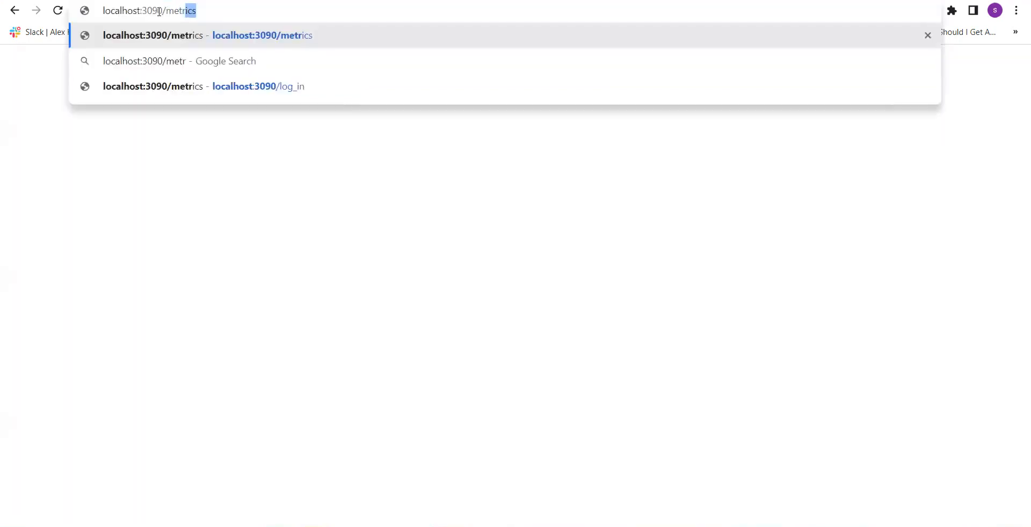
key("Return")
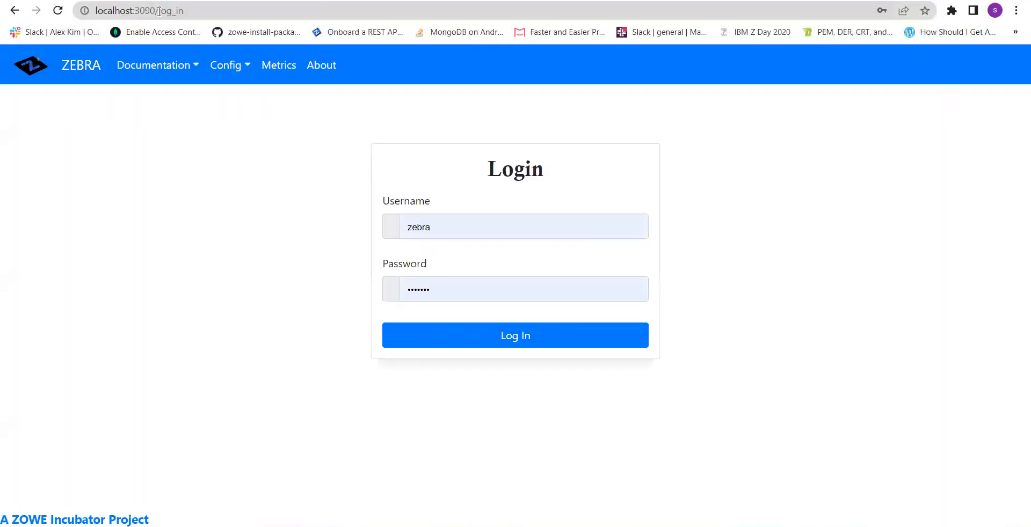
left_click(524, 344)
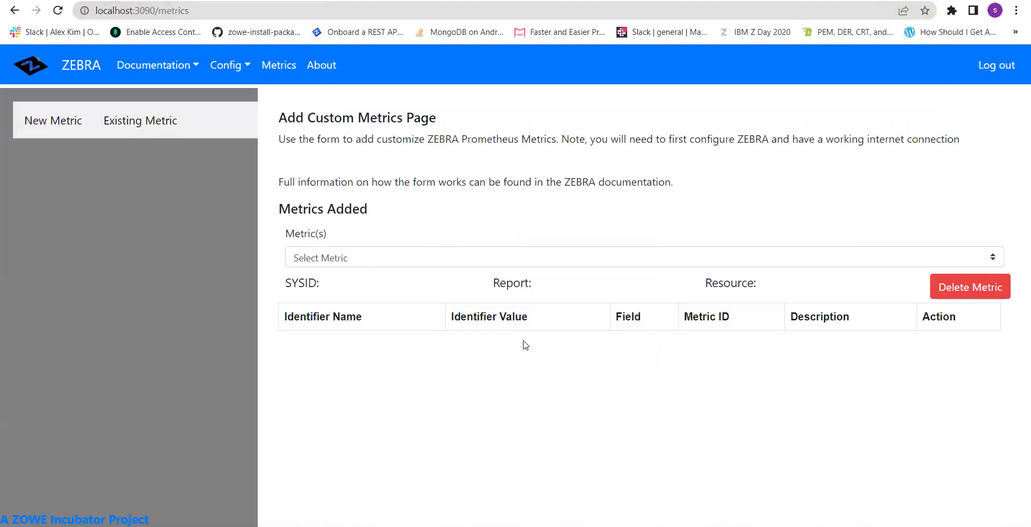
Start a new metric with SYSID RPRT, report CHANNEL, unique metric id CH and resource ,RPRT,MVS_IMAGE.
left_click(54, 135)
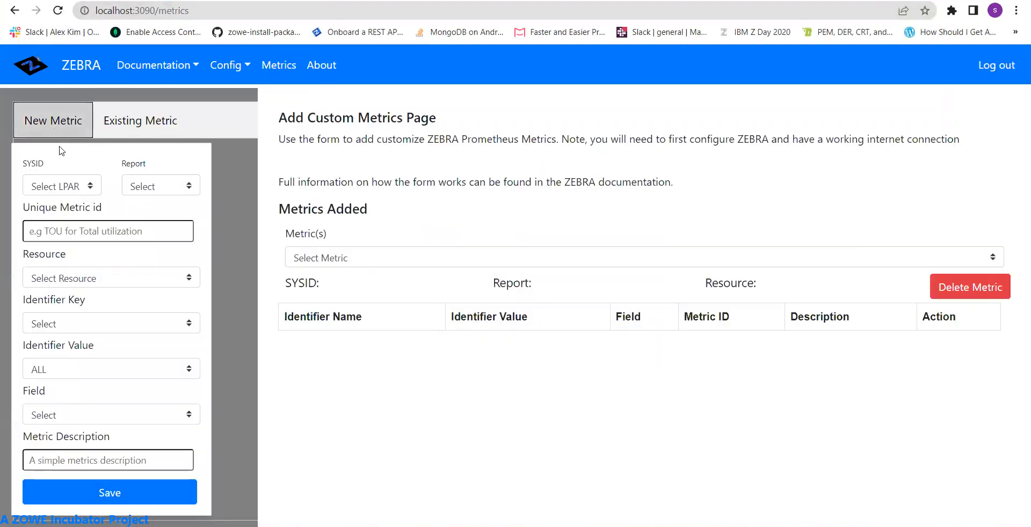
left_click(76, 187)
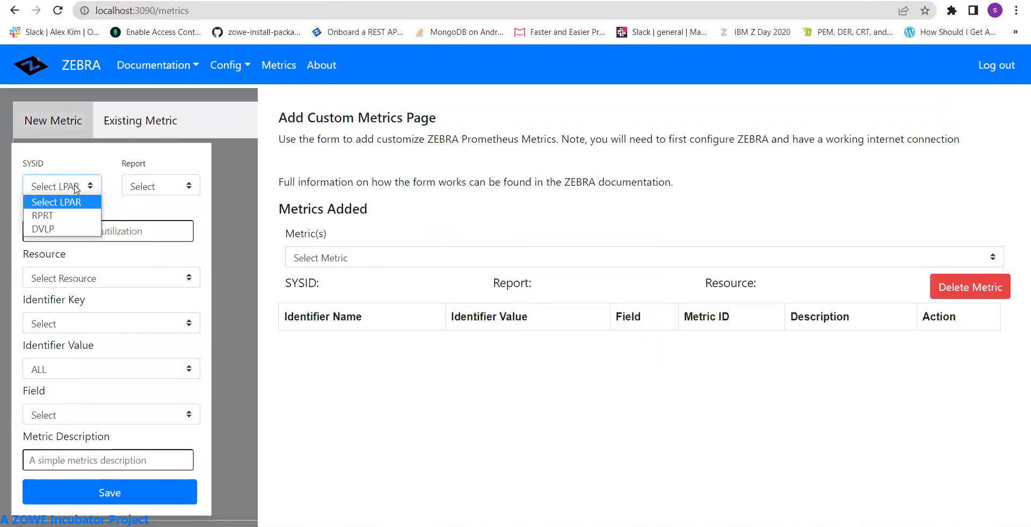
left_click(73, 214)
left_click(158, 194)
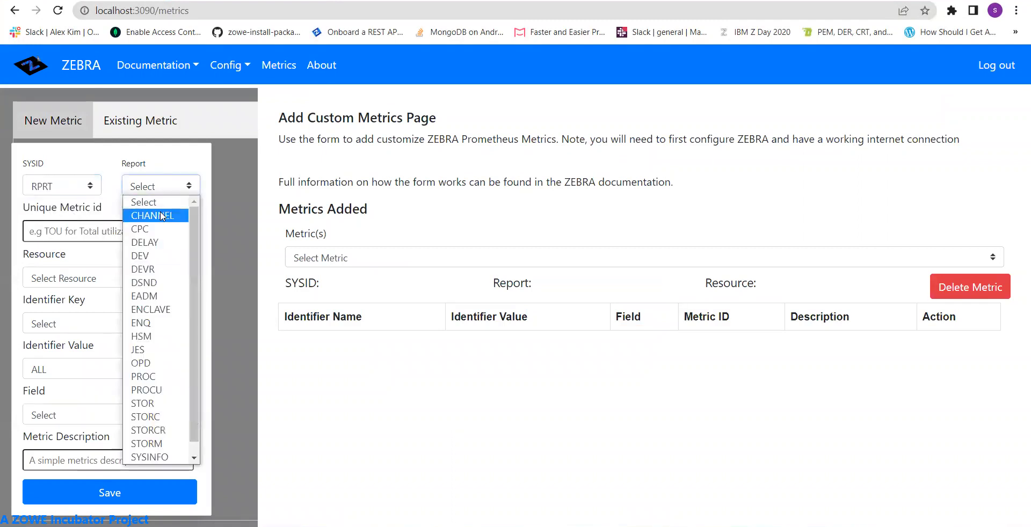
left_click(161, 214)
left_click(138, 227)
left_click(115, 288)
left_click(117, 281)
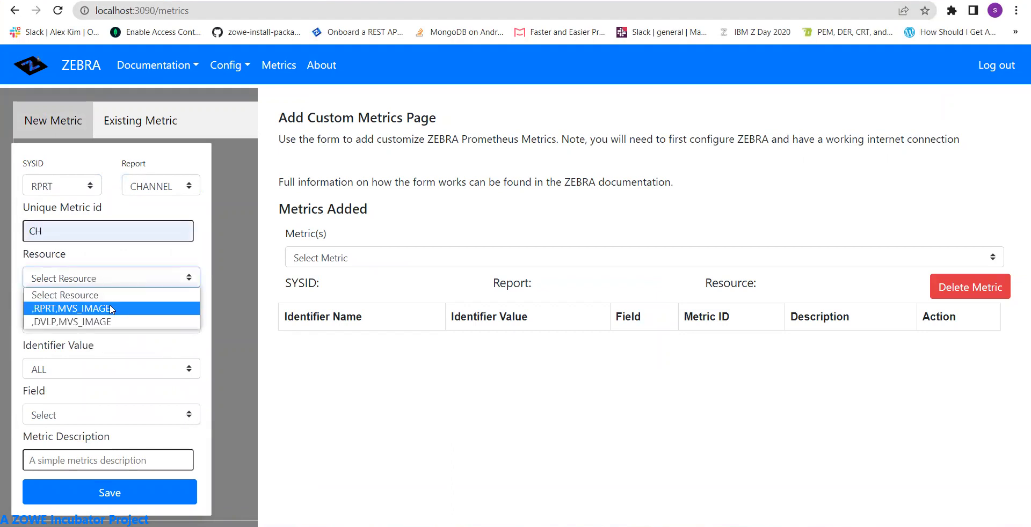
left_click(107, 308)
Set the CH metric's identifier key to CHACPIVC, identifier value to ALL and field to CHACSIVC.
left_click(84, 324)
scroll(81, 161, "down", 1)
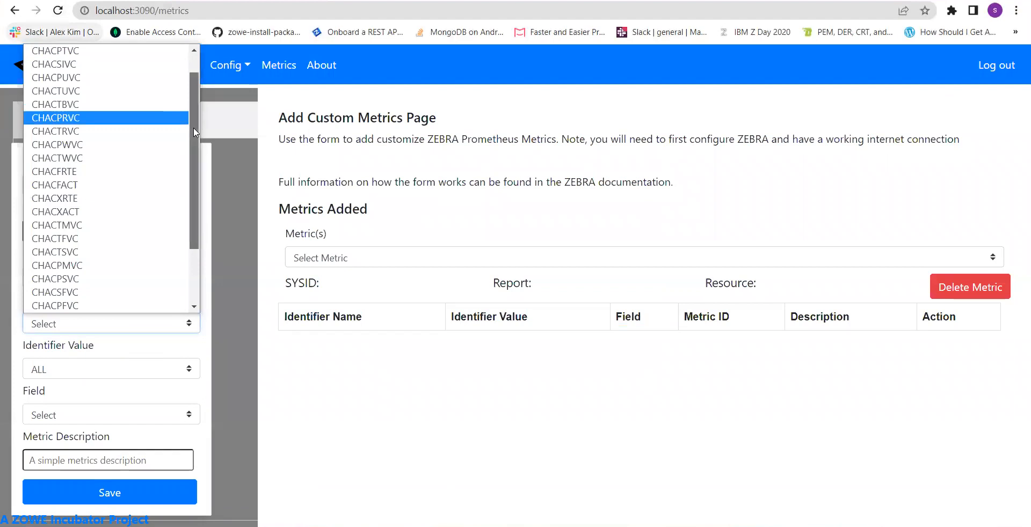
scroll(192, 63, "up", 1)
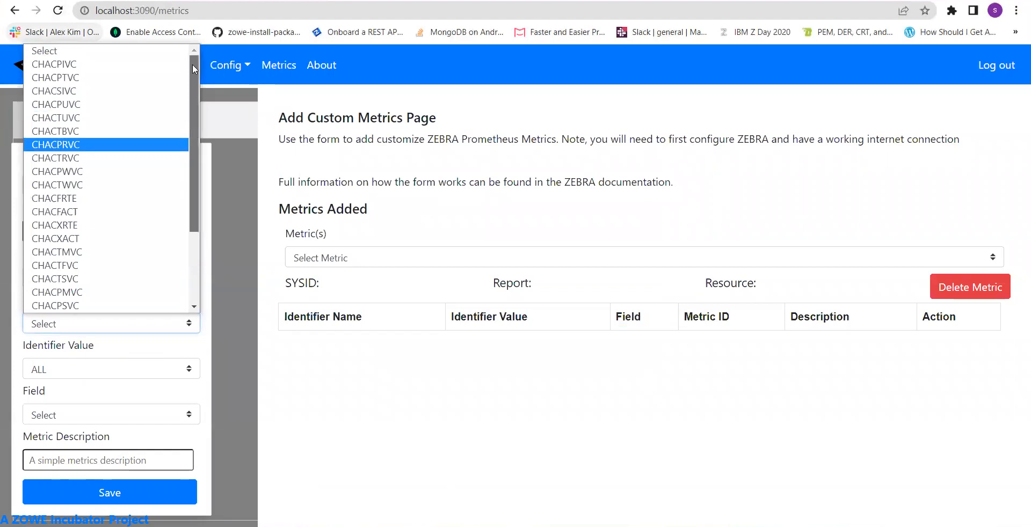
left_click(105, 65)
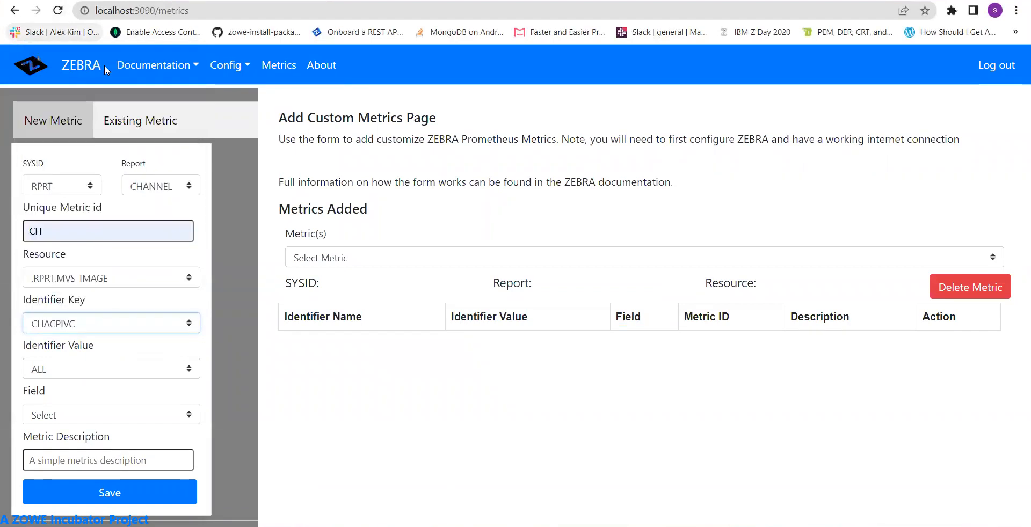
left_click(98, 370)
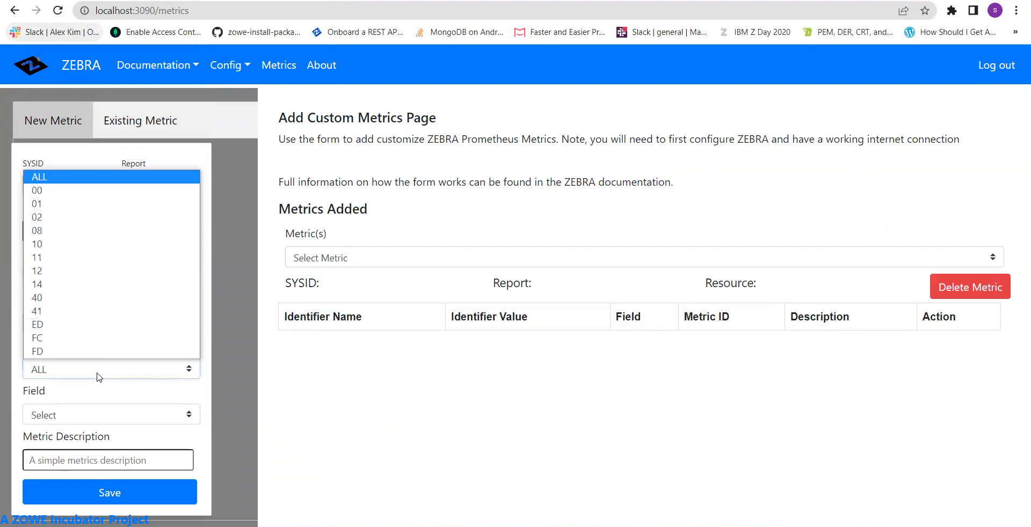
left_click(157, 179)
left_click(101, 415)
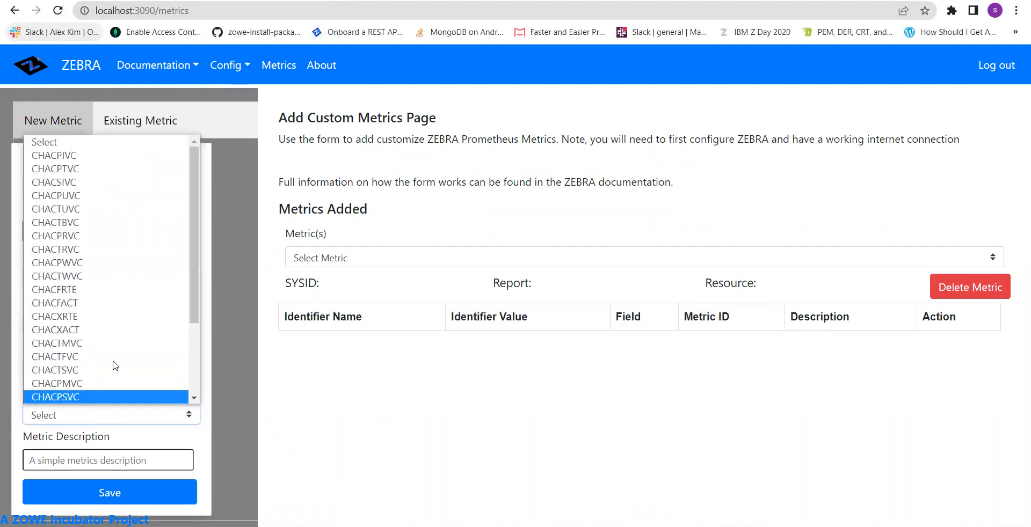
left_click(120, 192)
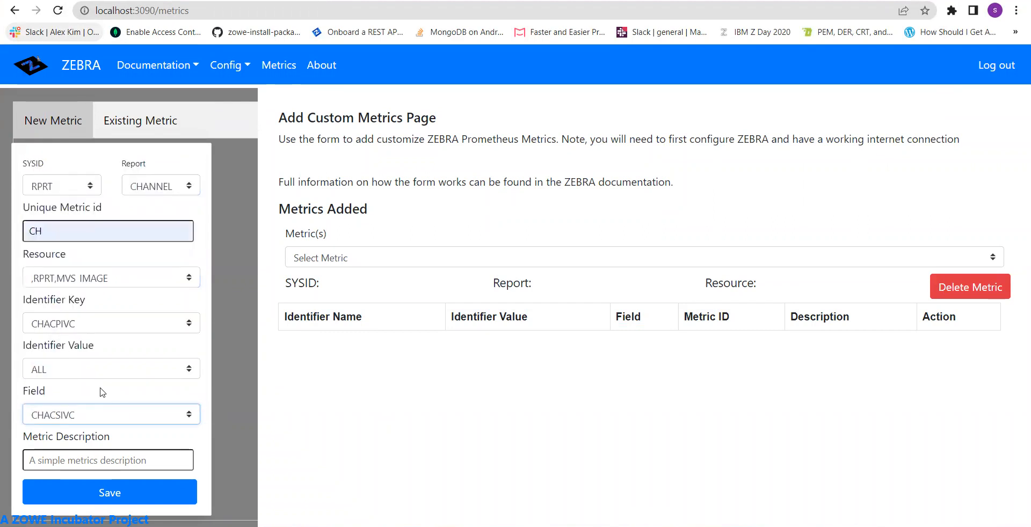
Describe the CH metric as "Channel" and save it, acknowledging the message.
left_click(99, 461)
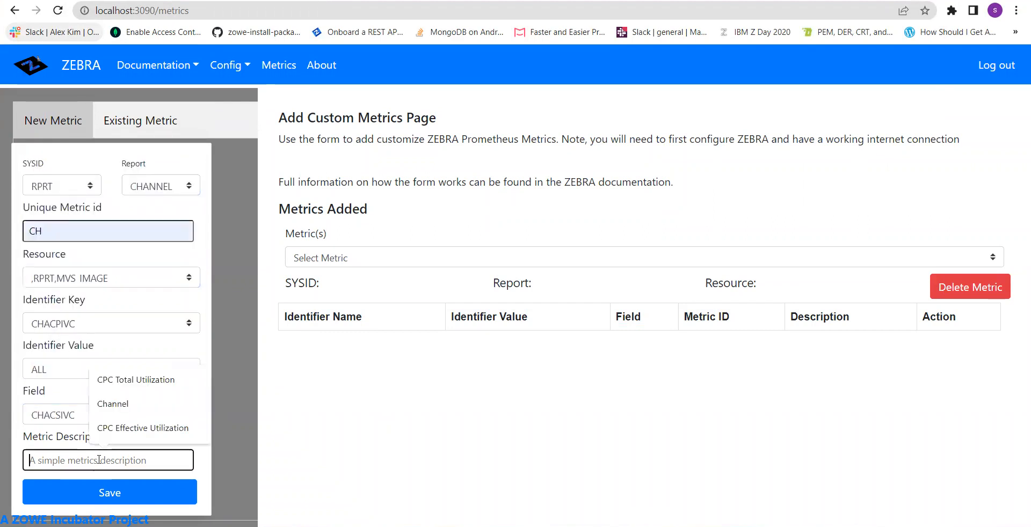
left_click(142, 403)
left_click(132, 493)
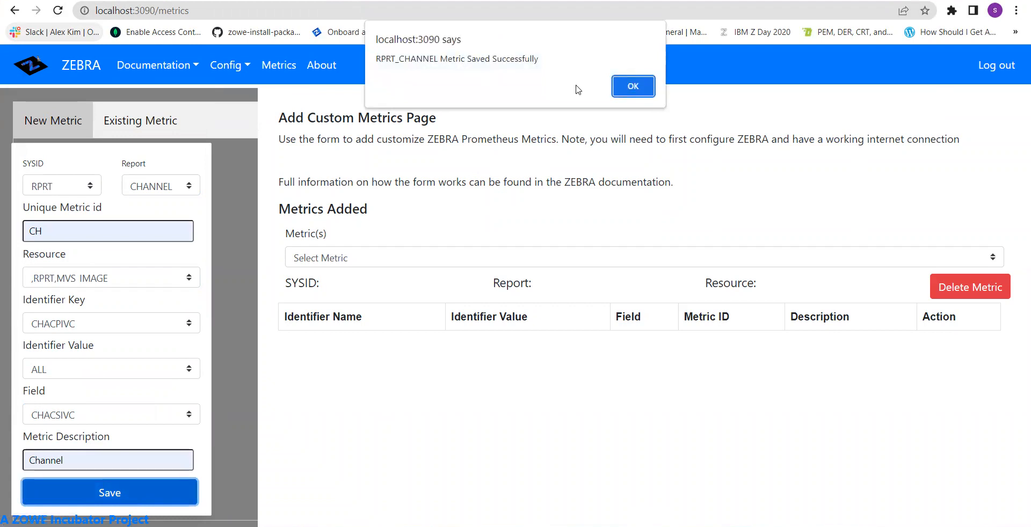
left_click(625, 87)
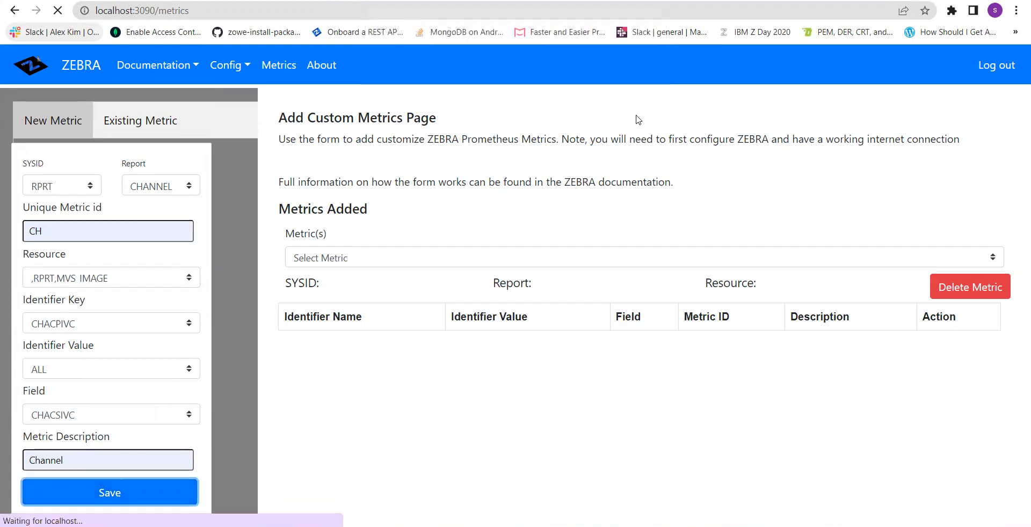
Display the details and identifiers of the RPRT_CHANNEL metric among the added metrics.
left_click(674, 258)
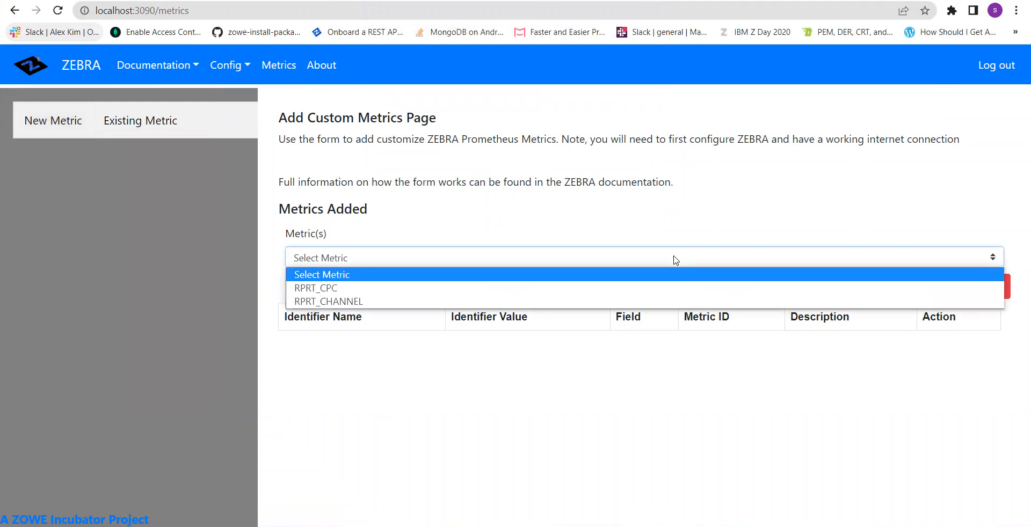
left_click(659, 302)
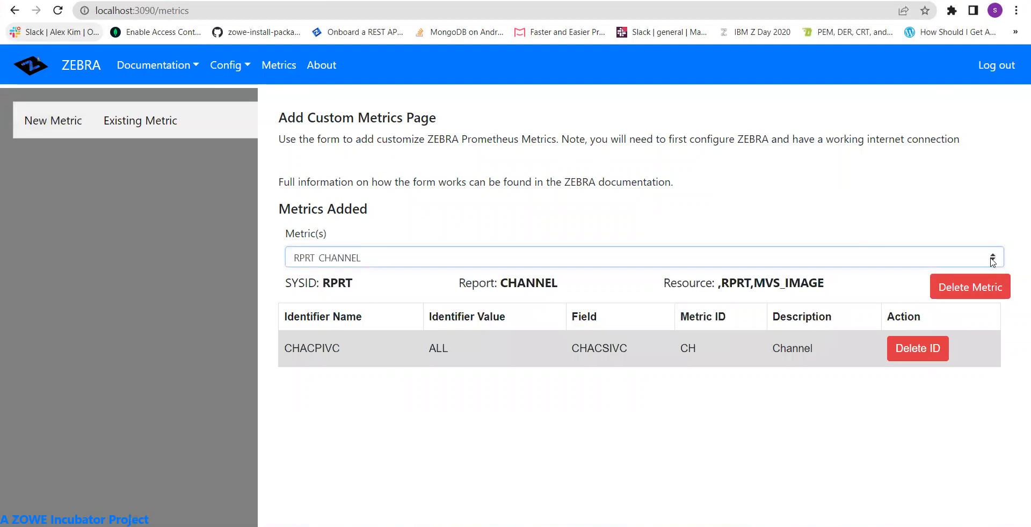
Open localhost:3090/prommetric to check the Prometheus metrics output.
left_click_drag(190, 11, 161, 10)
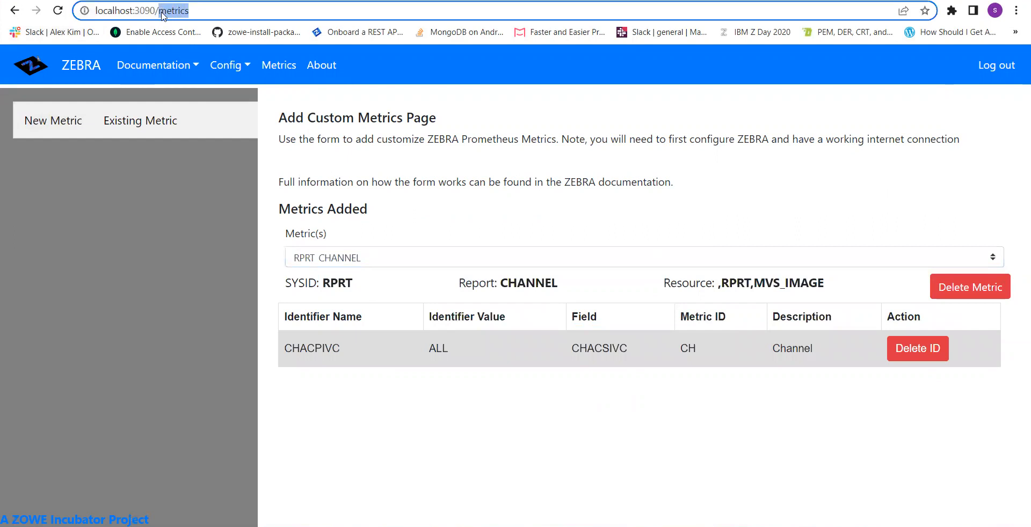
type("prom")
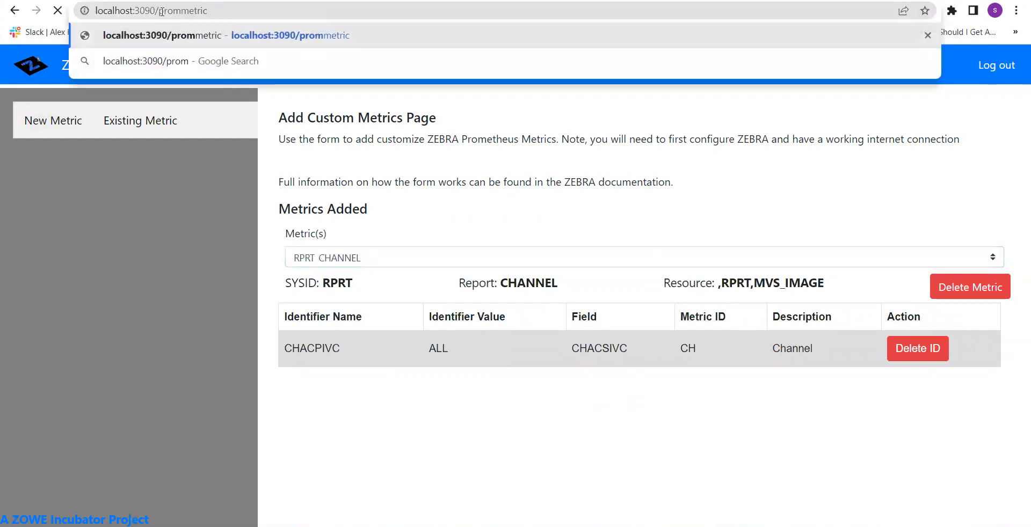
key("Return")
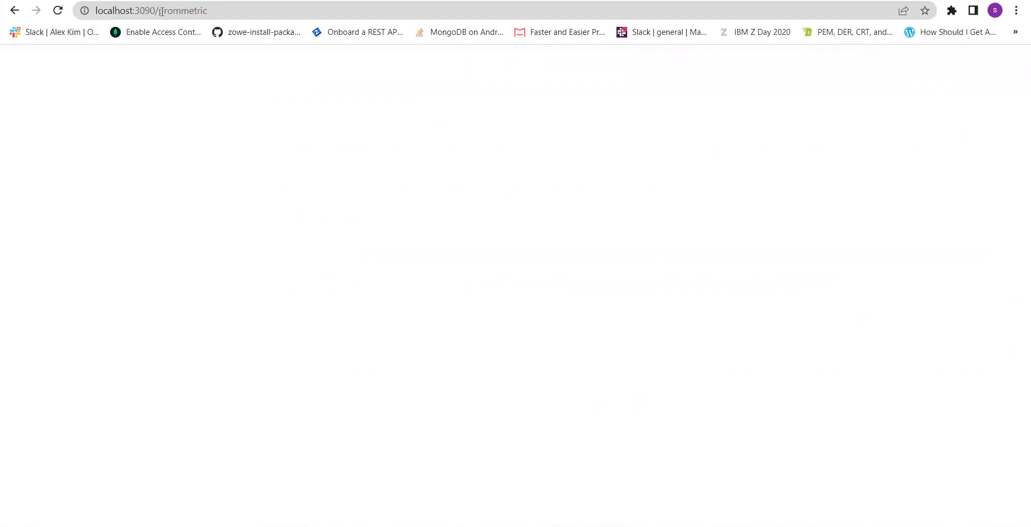
Return to localhost:3090/metrics and bring up the RPRT_CHANNEL metric's details again.
left_click_drag(216, 9, 160, 12)
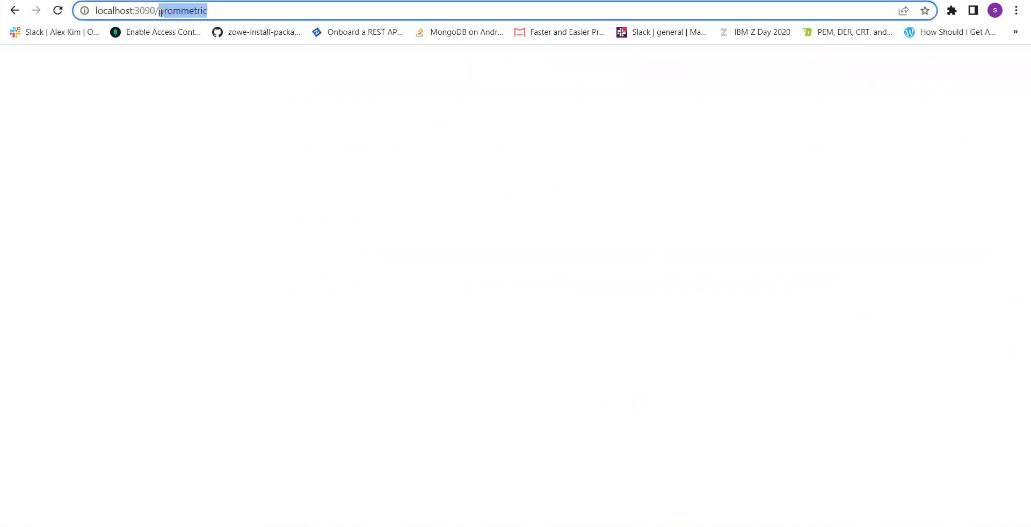
type("metr")
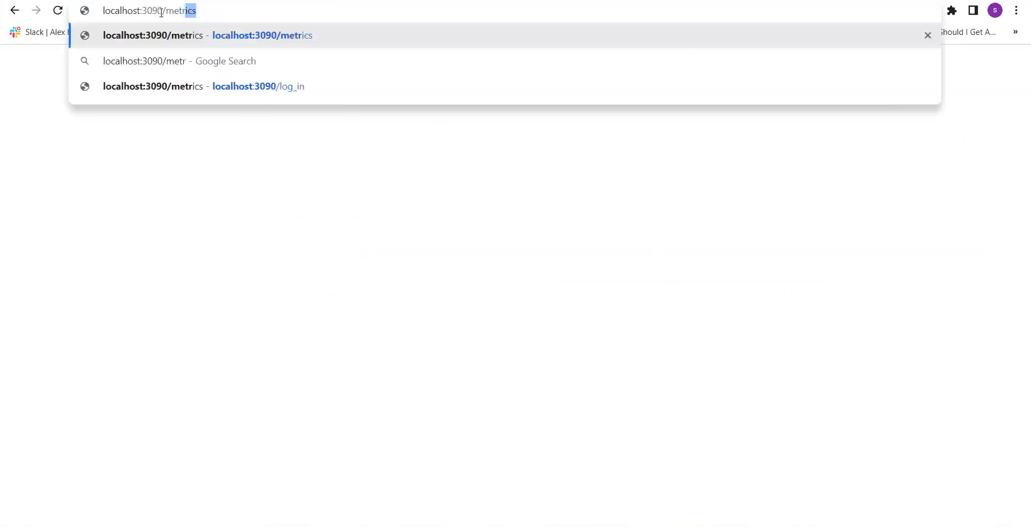
key("Return")
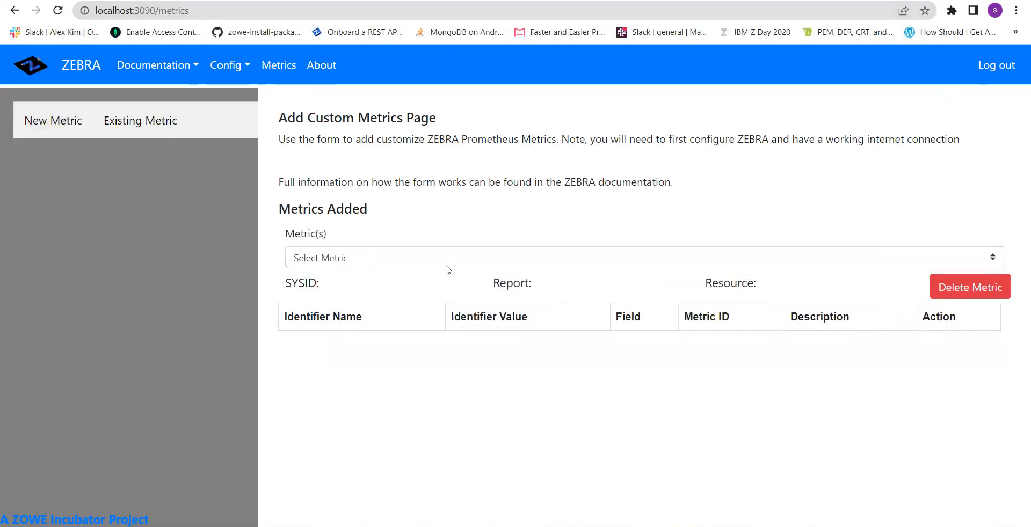
left_click(483, 259)
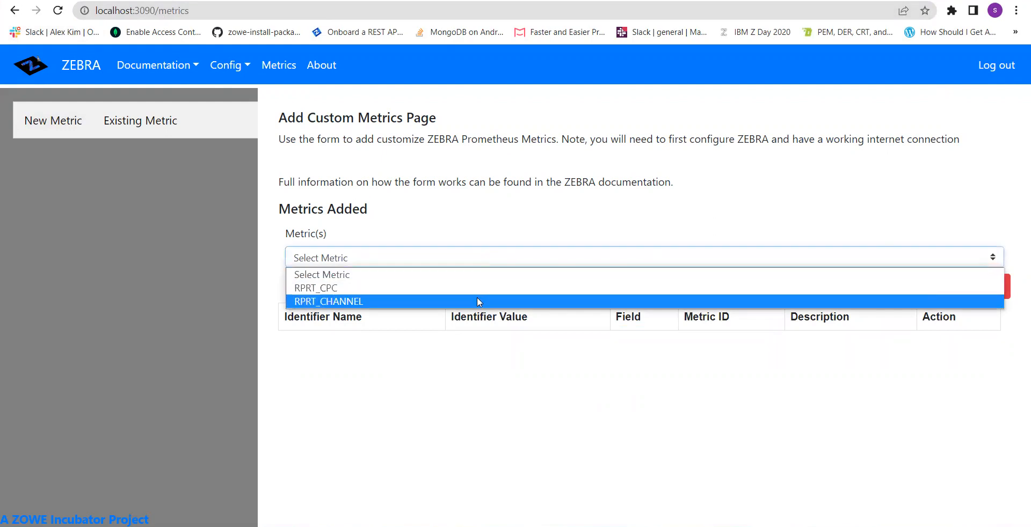
left_click(479, 300)
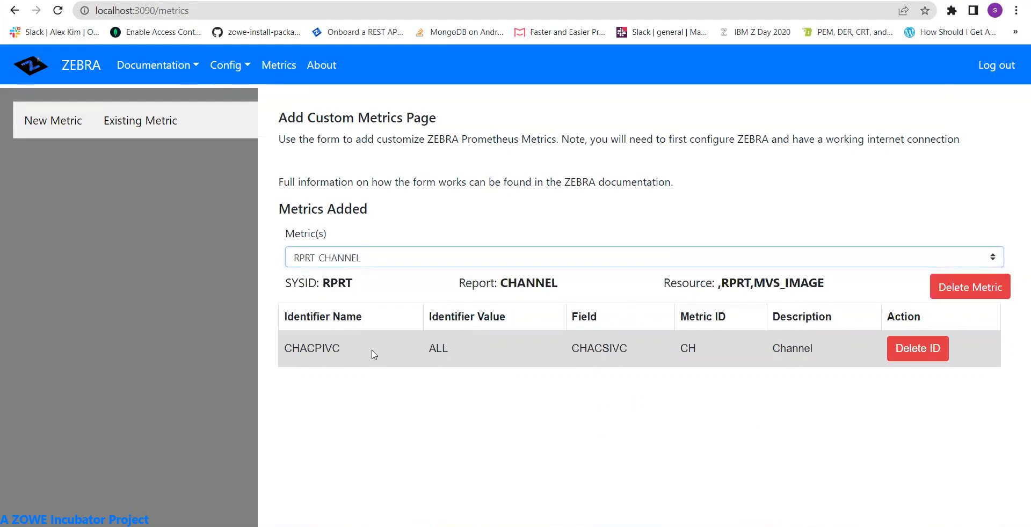
Delete the CH identifier from the RPRT_CHANNEL metric and delete the RPRT_CHANNEL metric itself, acknowledging the messages.
left_click(909, 355)
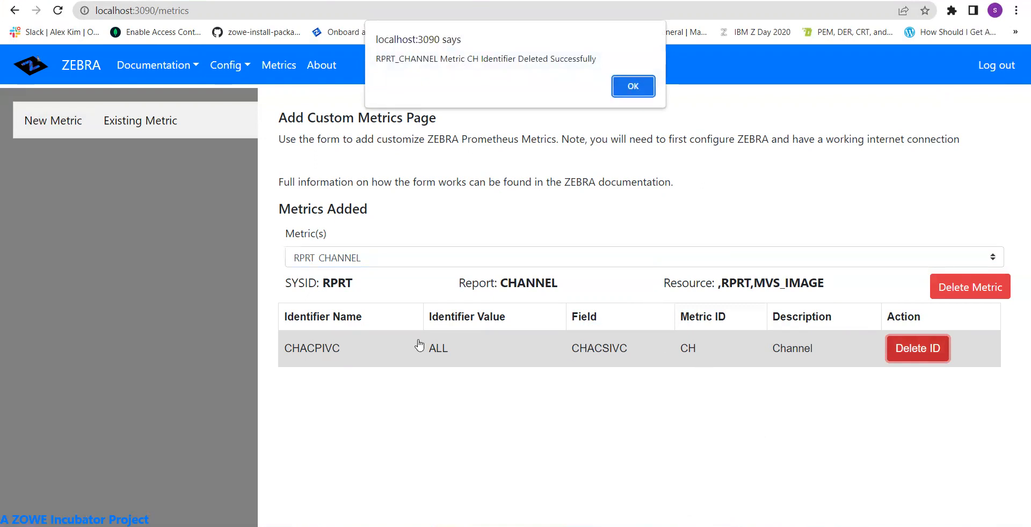
left_click(629, 87)
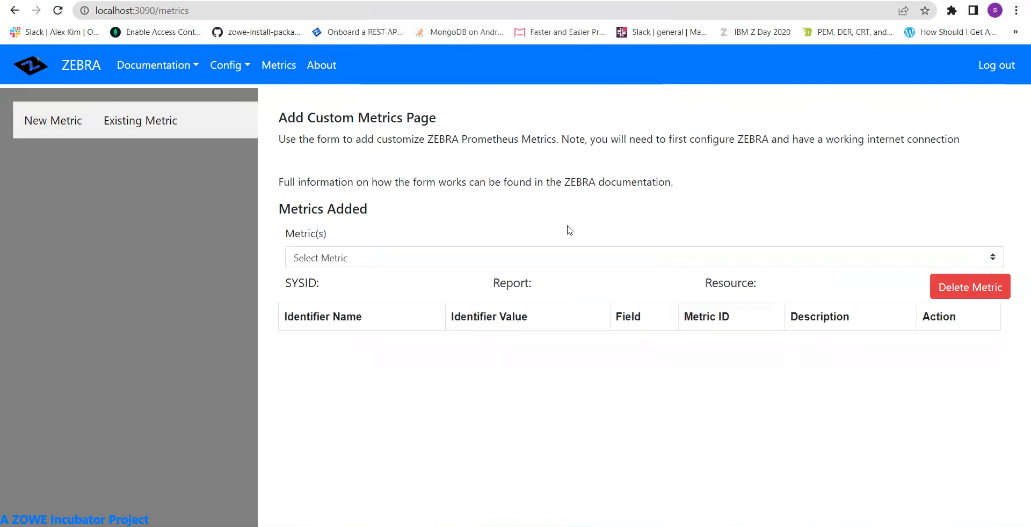
left_click(560, 259)
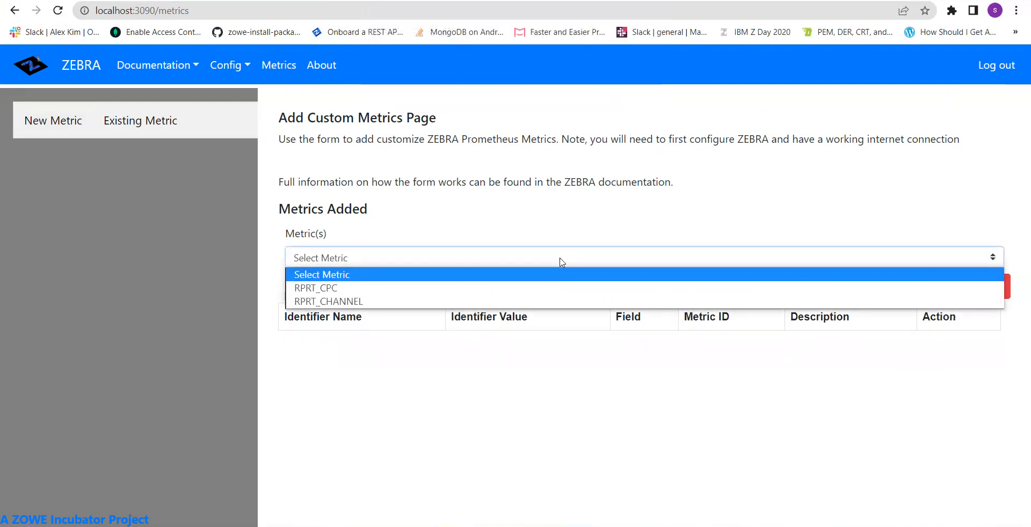
left_click(551, 301)
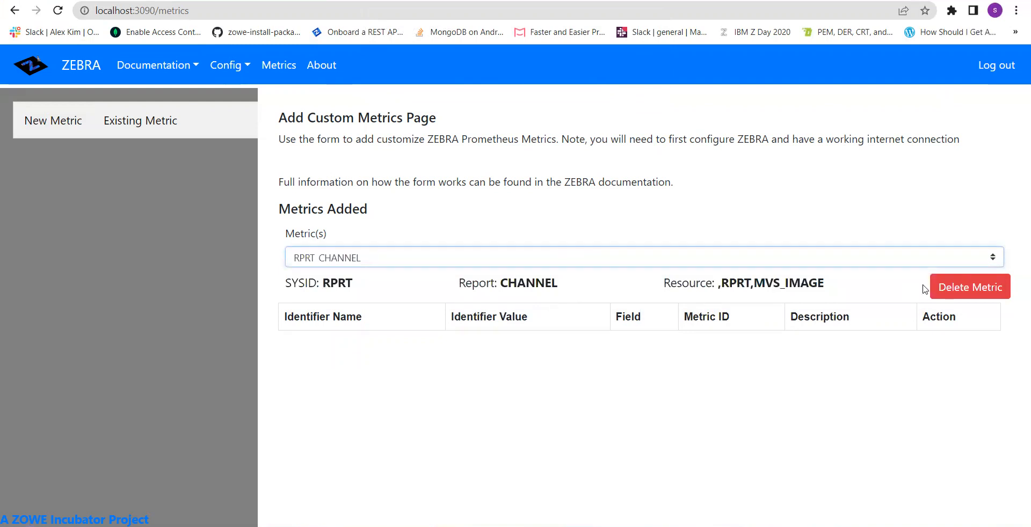
left_click(962, 290)
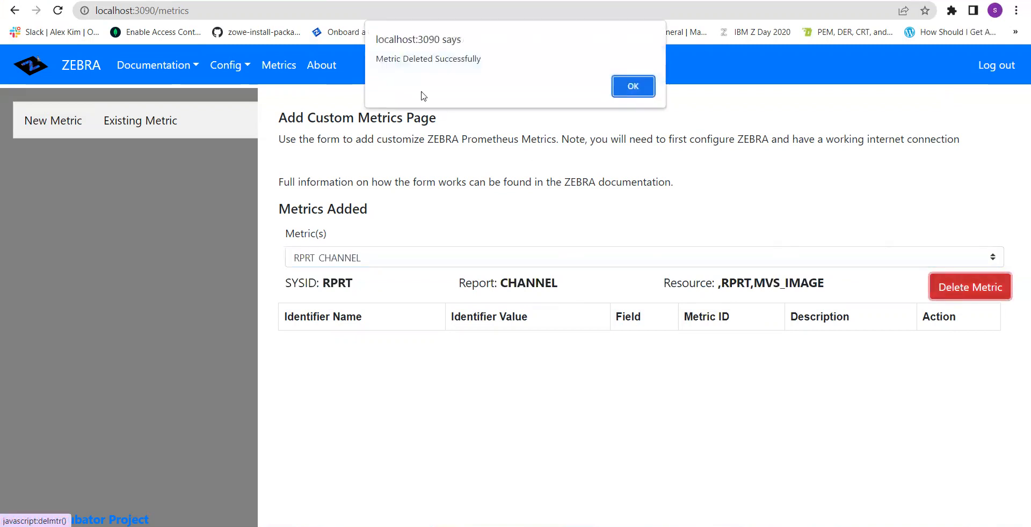
left_click(634, 87)
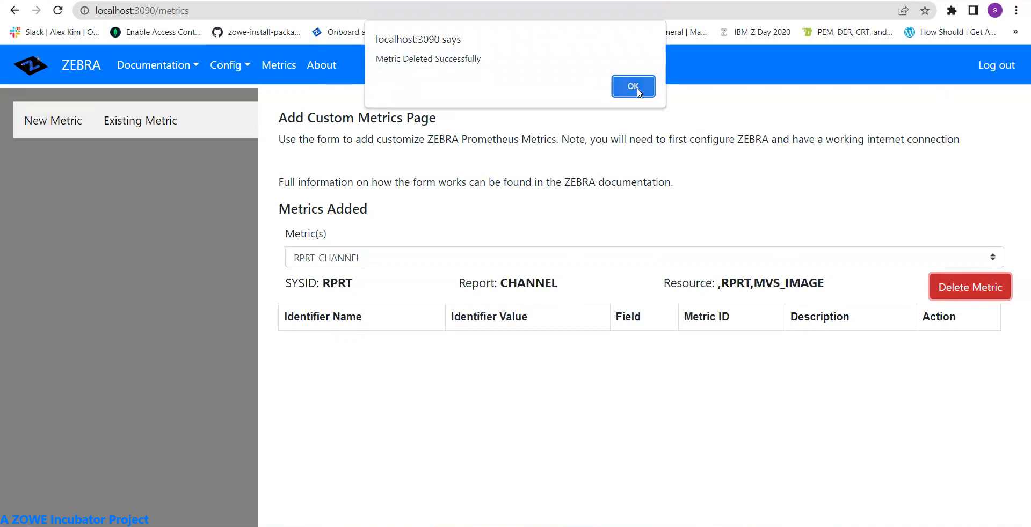
Display the RPRT_CPC metric's identifiers among the added metrics and review the Prometheus output at localhost:3090/prommetric.
left_click(534, 259)
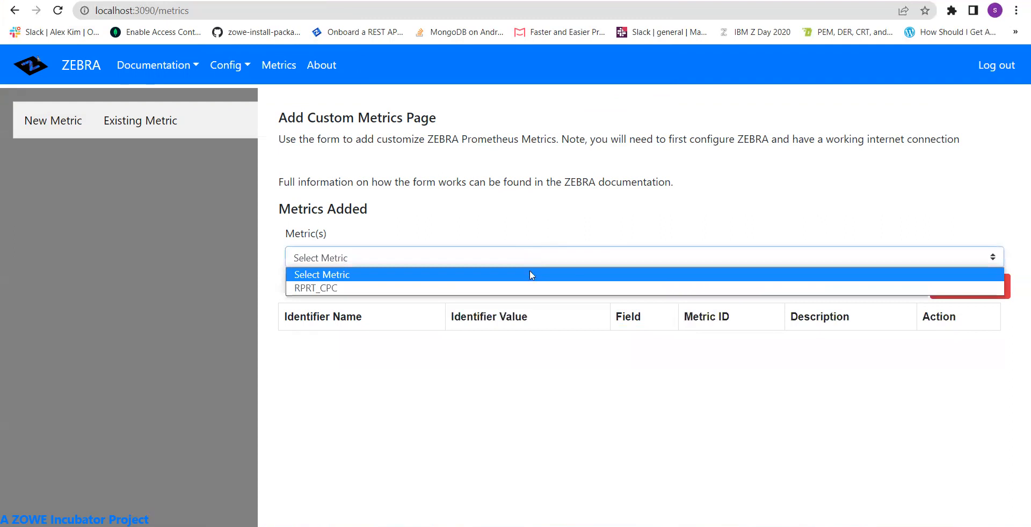
left_click(527, 287)
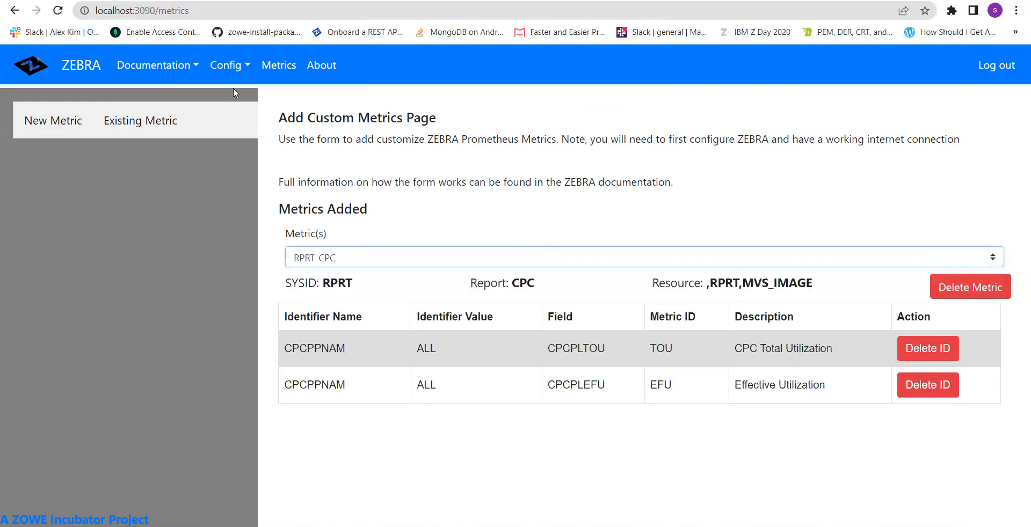
left_click_drag(189, 11, 160, 15)
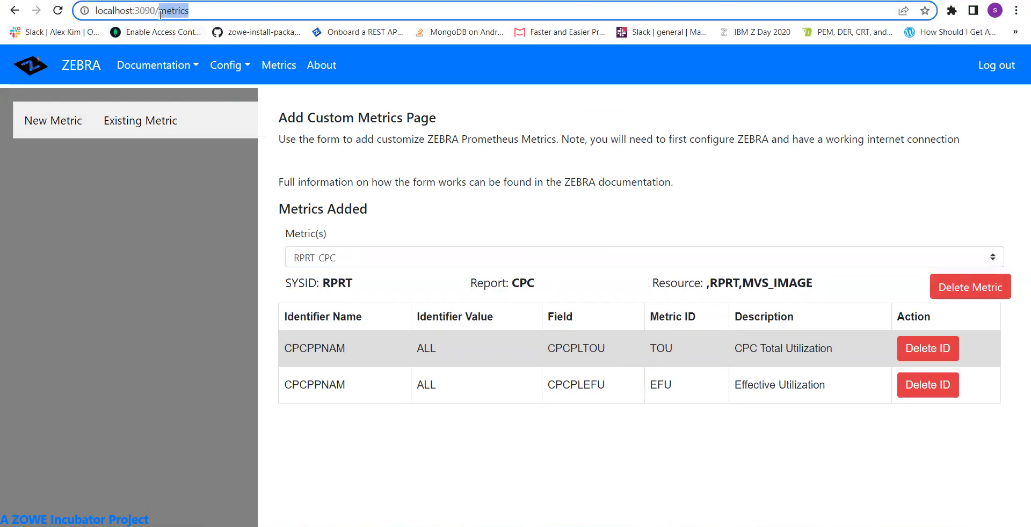
type("prom")
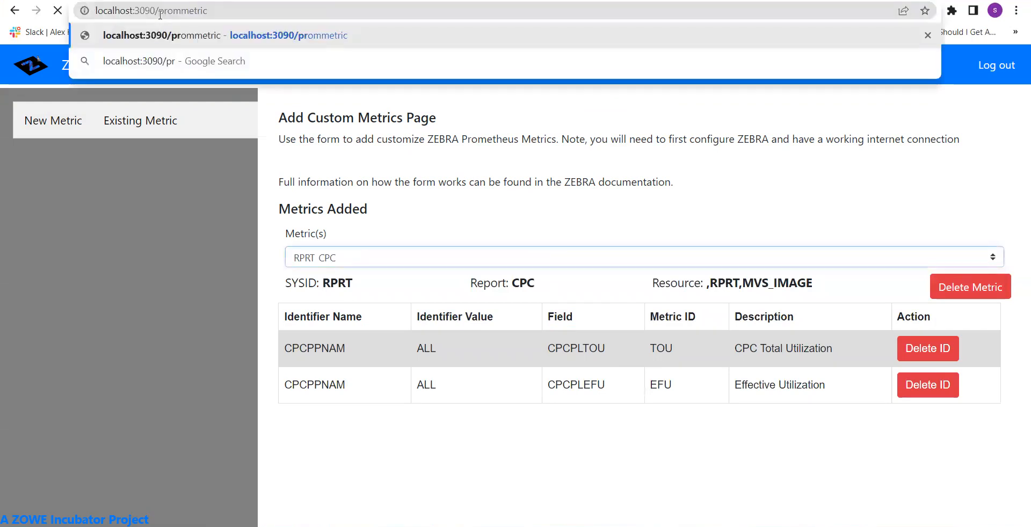
key("Return")
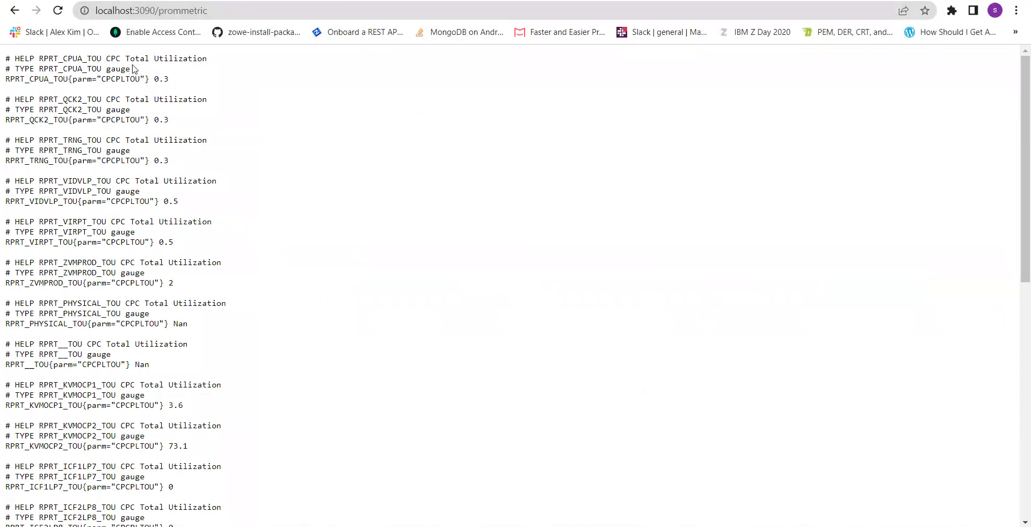
scroll(118, 277, "down", 10)
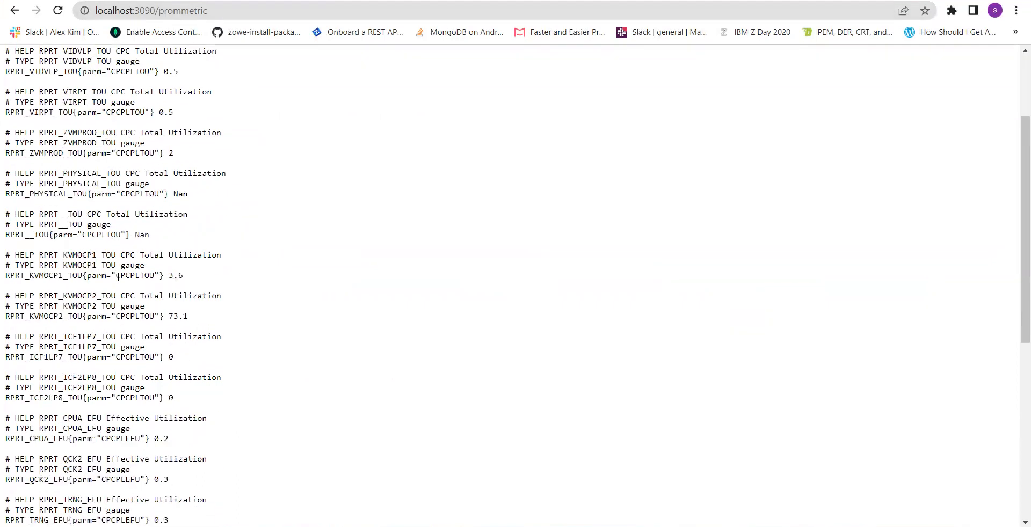